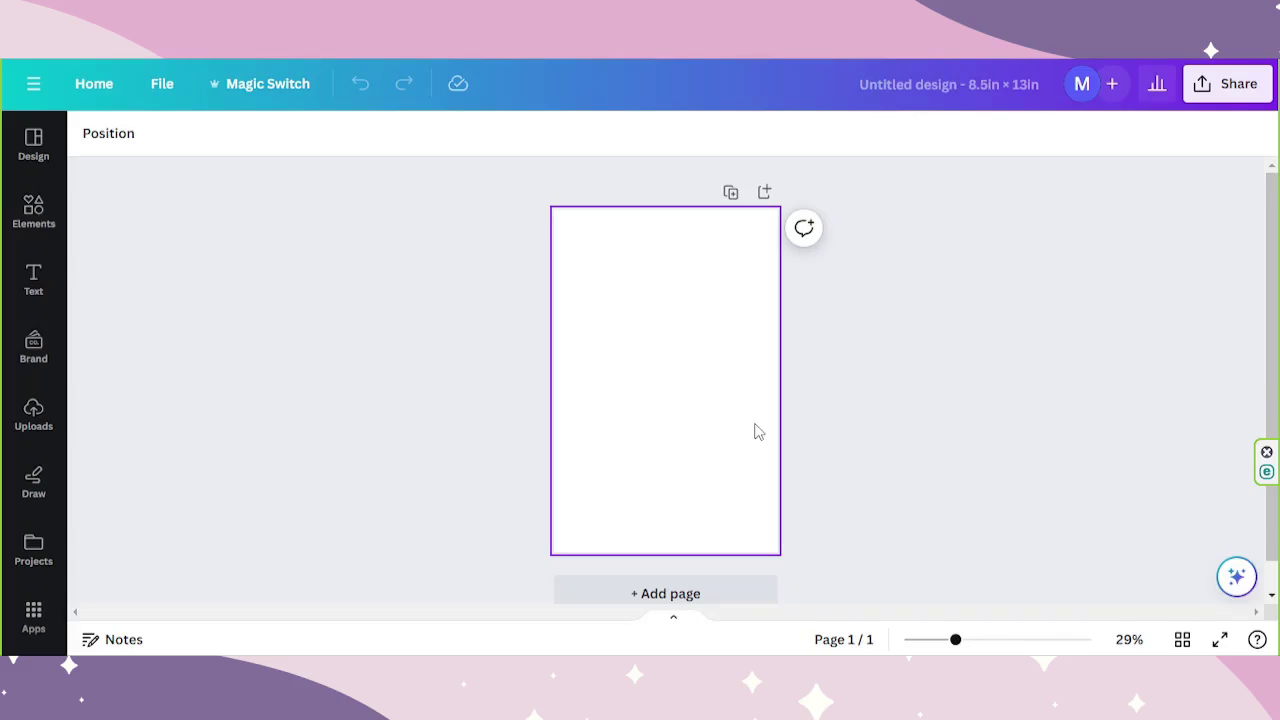
- Turn on the canvas rulers with Shift+R and bring up the page's context menu
key(shift+r)
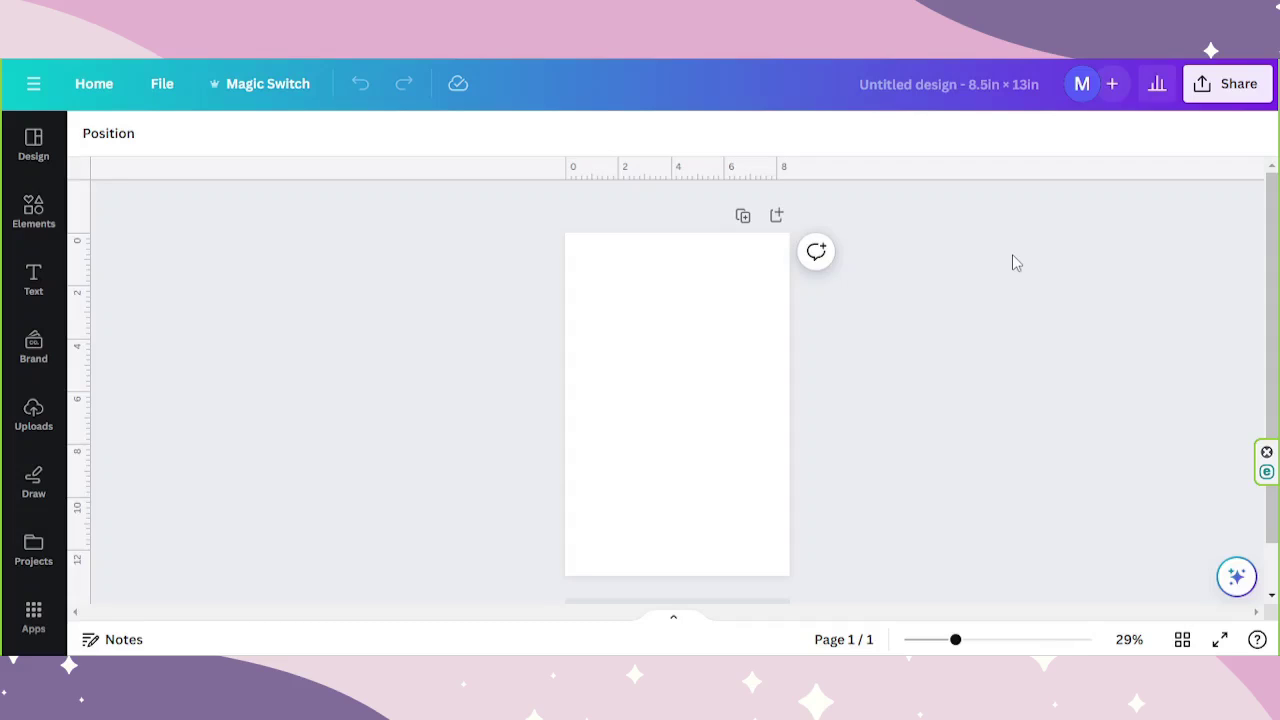
right_click(733, 317)
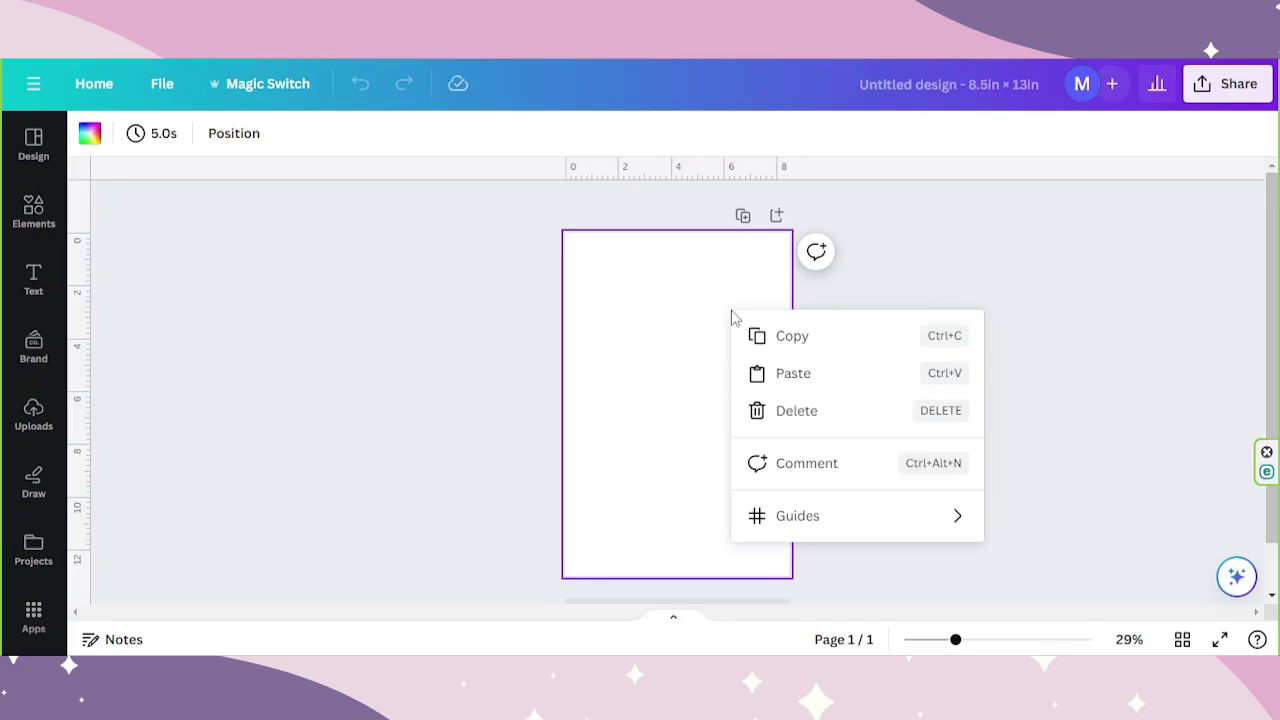
- Add two horizontal guides, placing them at 0.85 in and 12.15 in
mouse_move(797, 528)
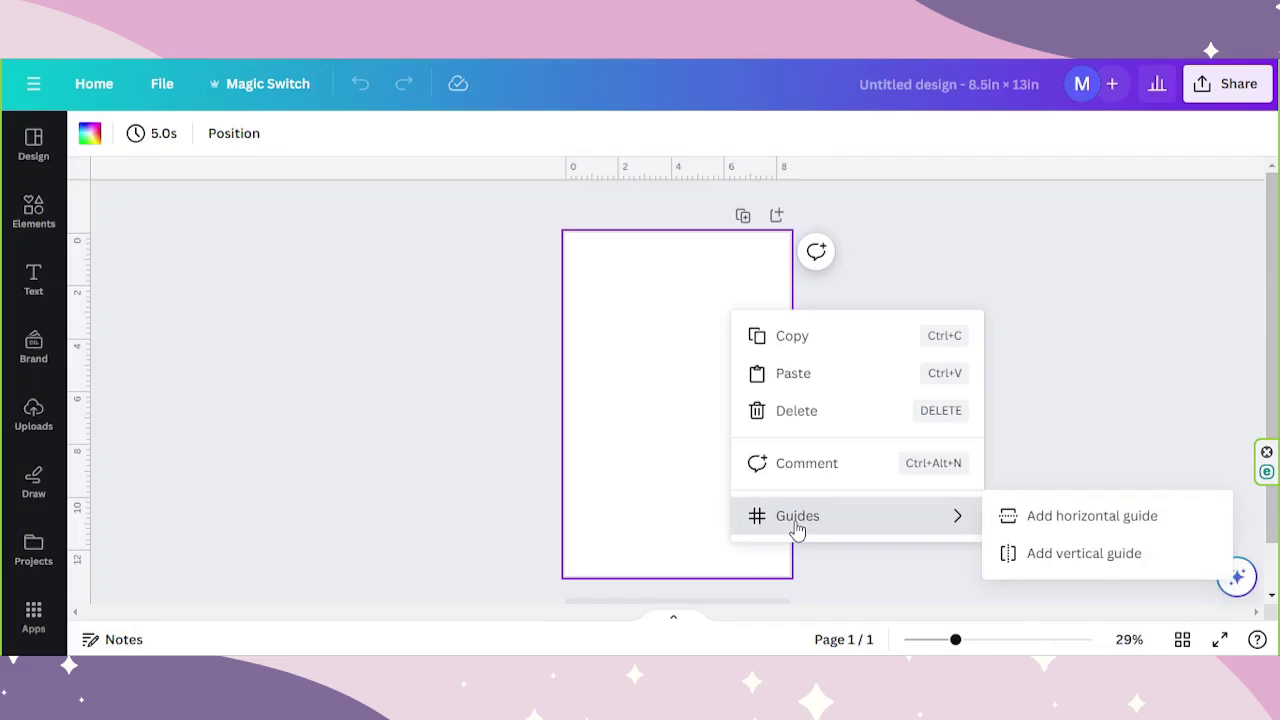
click(1025, 520)
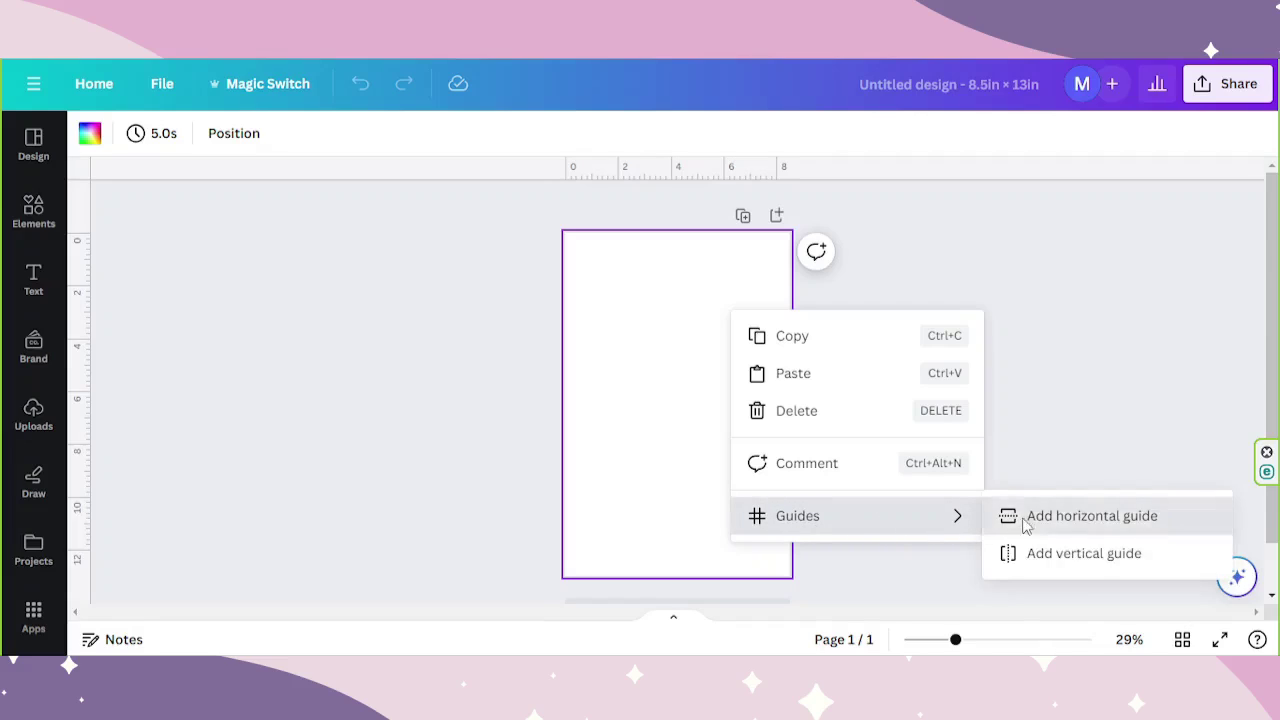
drag(729, 311, 729, 256)
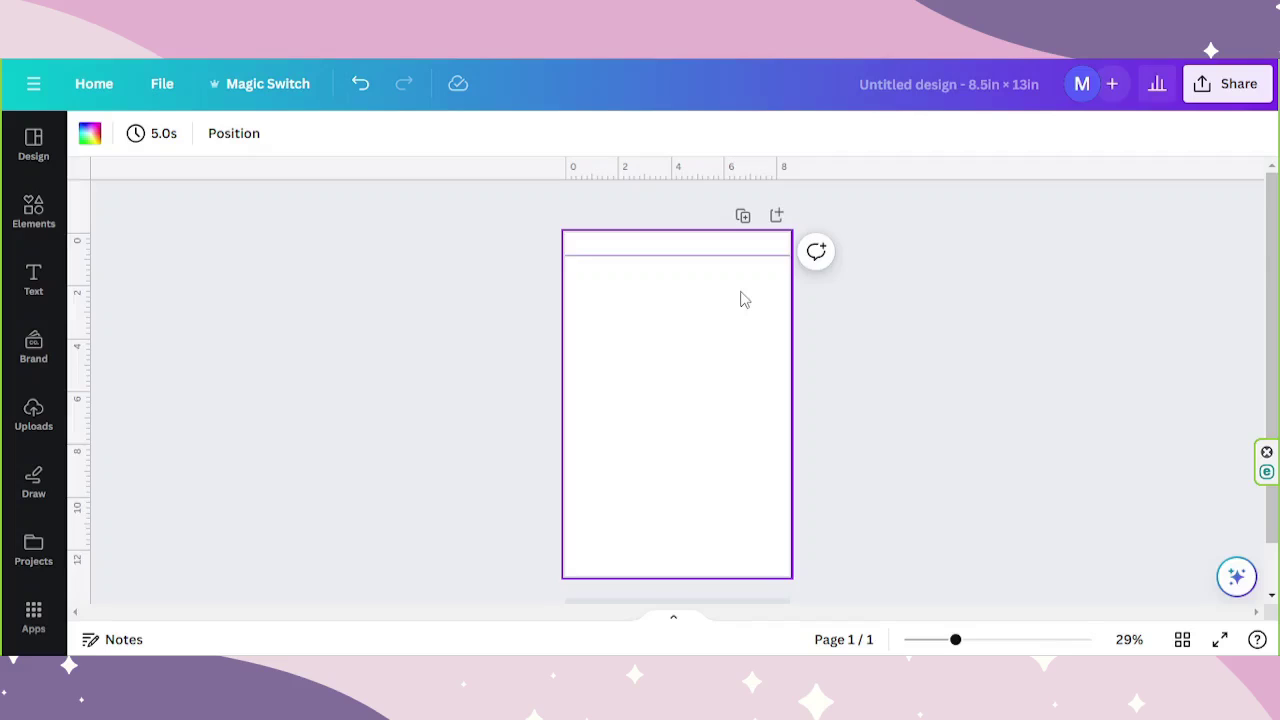
right_click(742, 300)
mouse_move(809, 516)
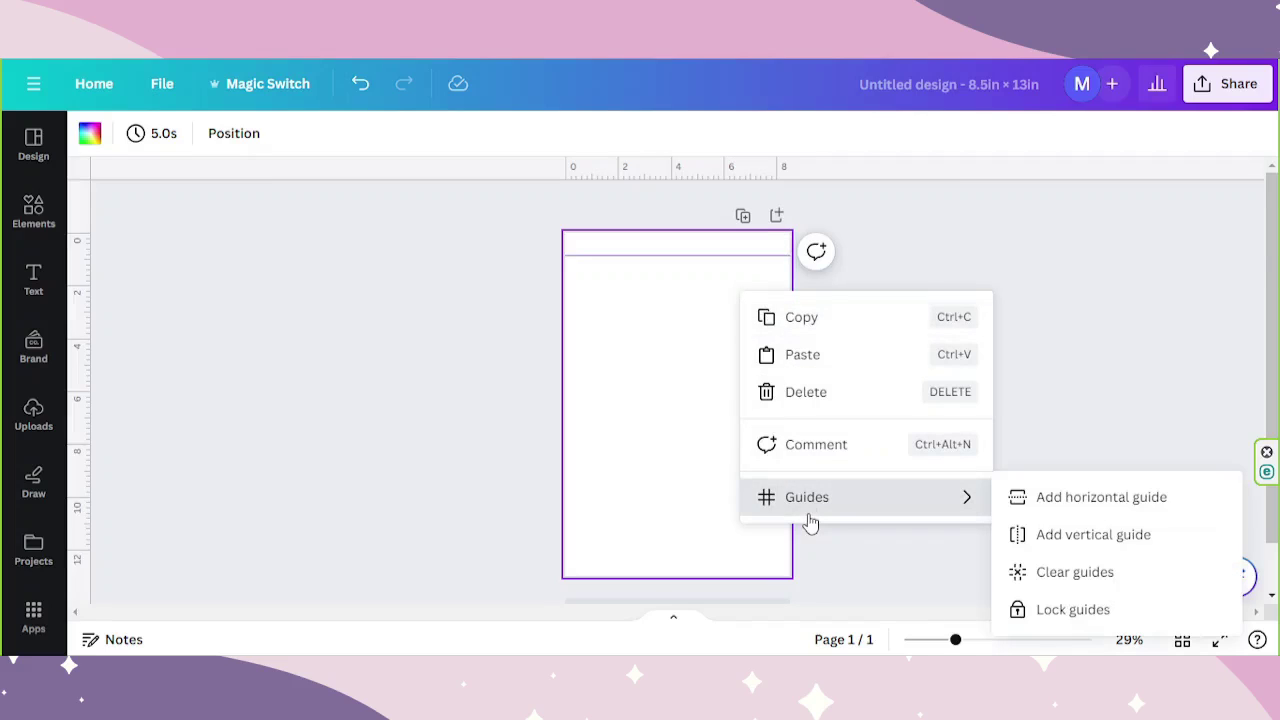
click(1040, 508)
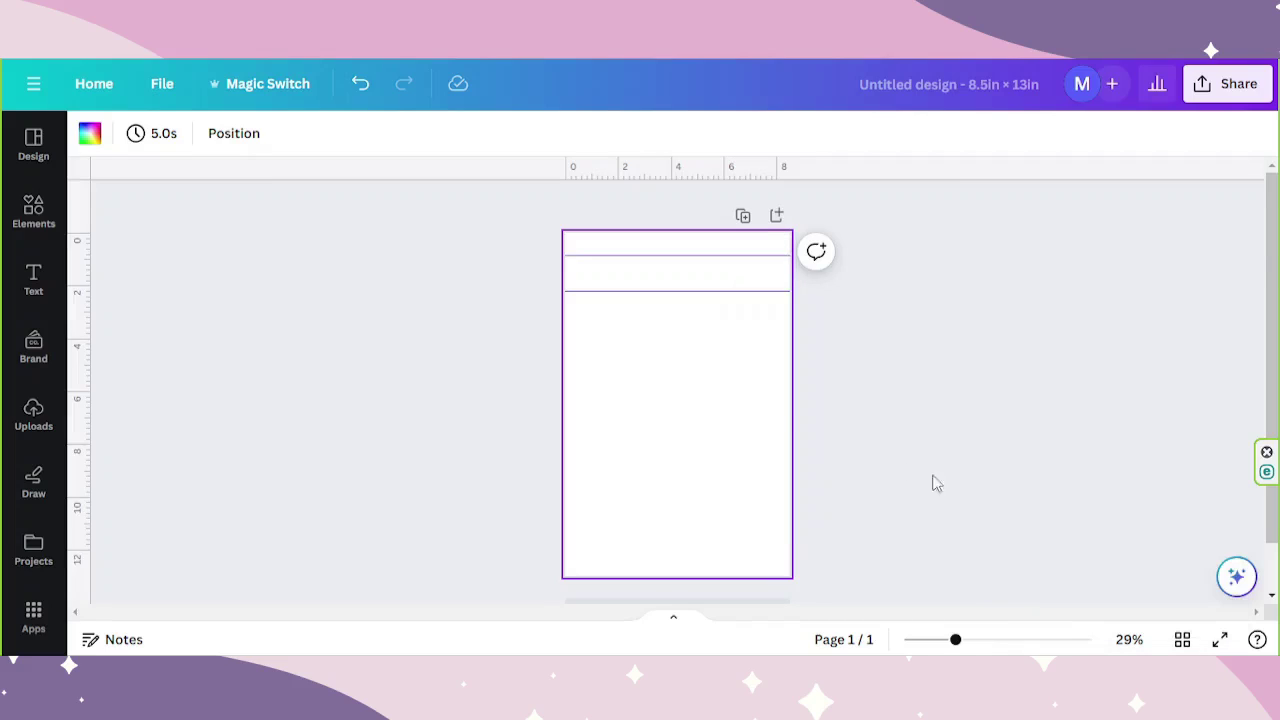
drag(712, 292, 720, 554)
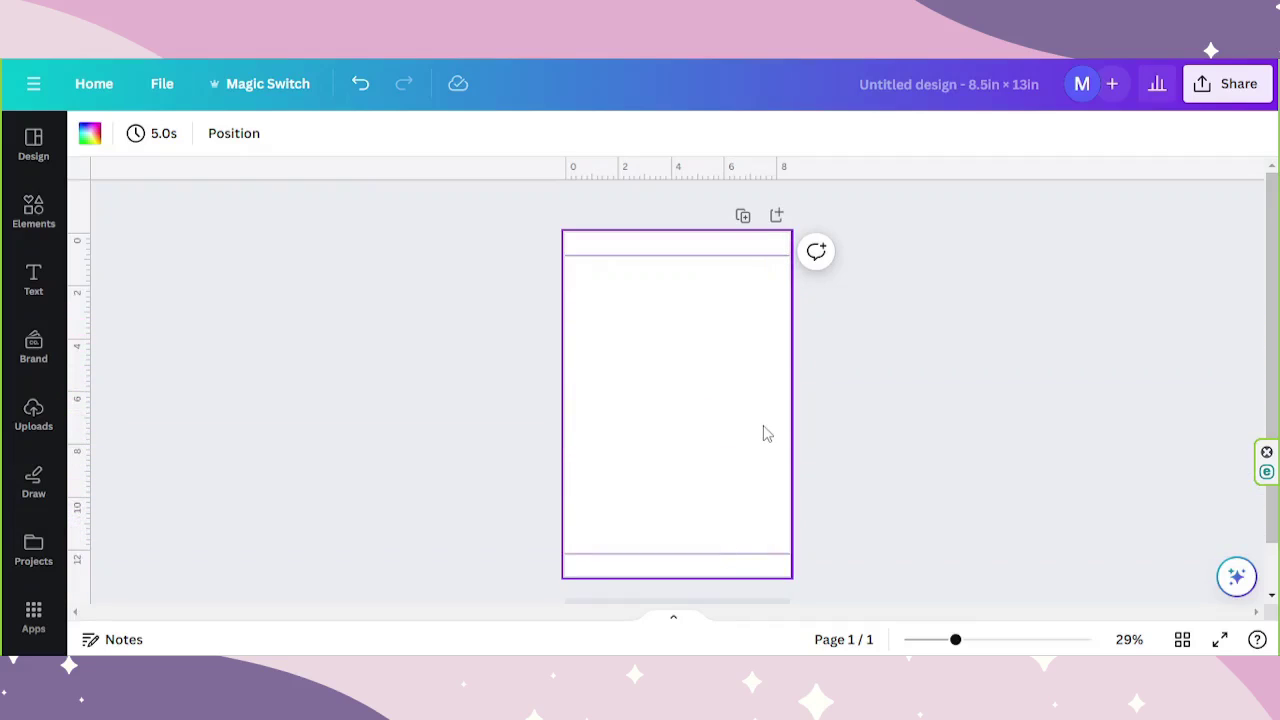
- Add two vertical guides for the left and right margins
right_click(709, 332)
mouse_move(900, 529)
click(1038, 553)
right_click(683, 291)
click(1020, 566)
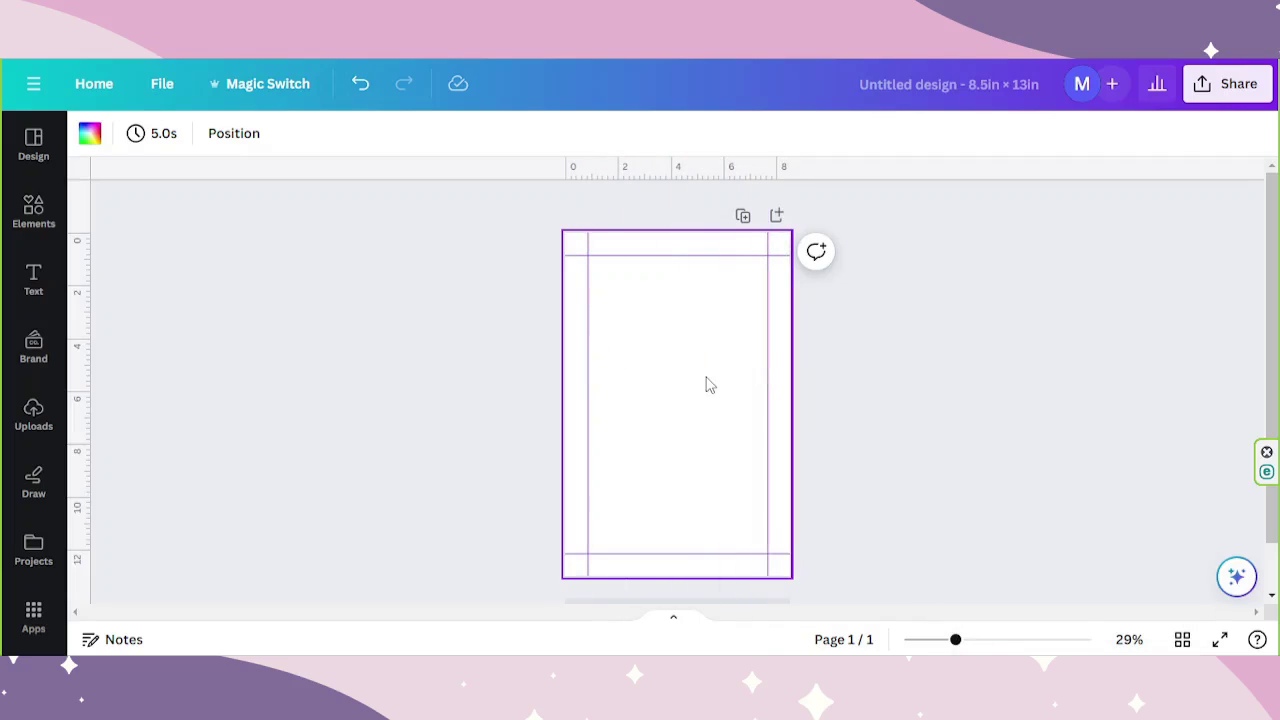
- Lock all the guides and insert a straight line element with L
right_click(679, 325)
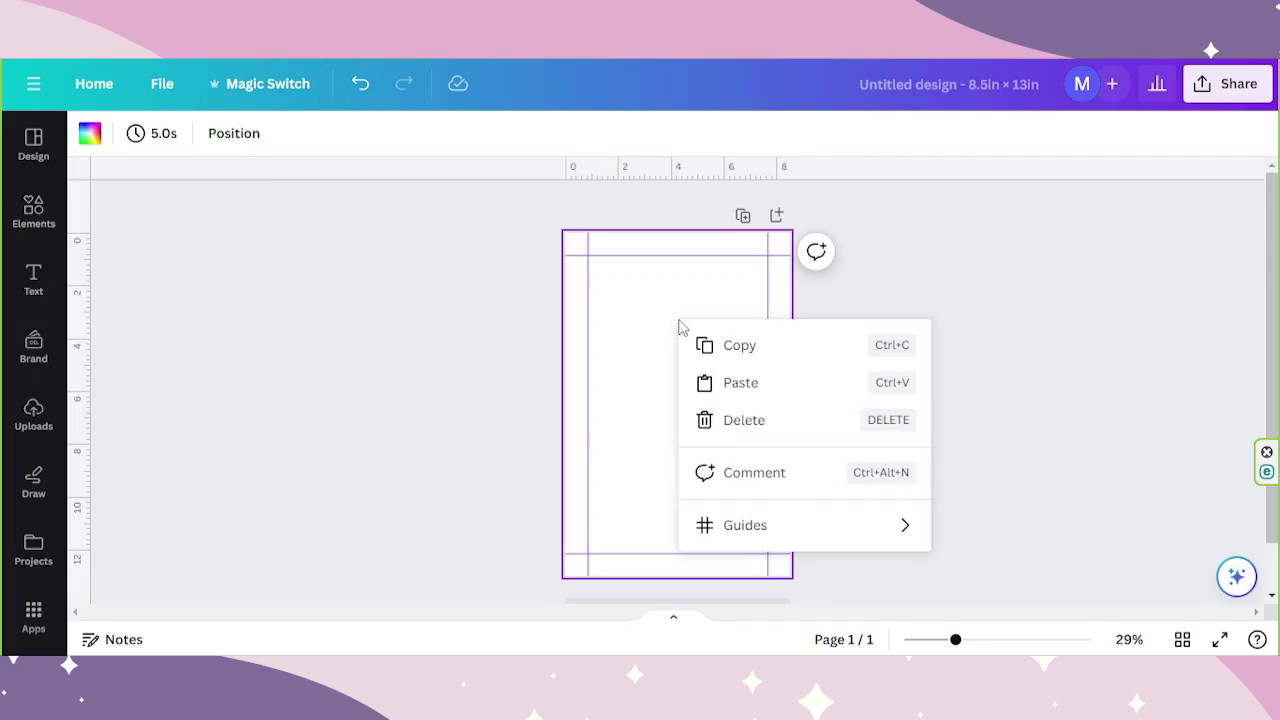
mouse_move(772, 521)
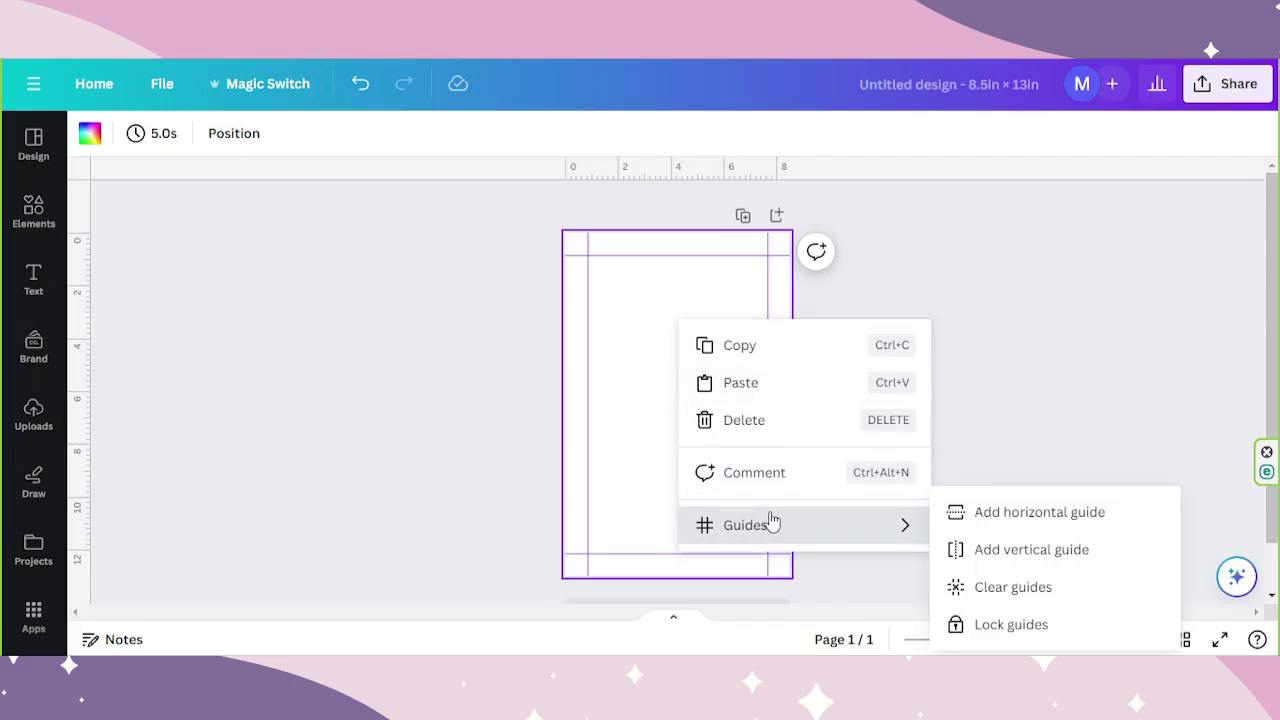
click(995, 626)
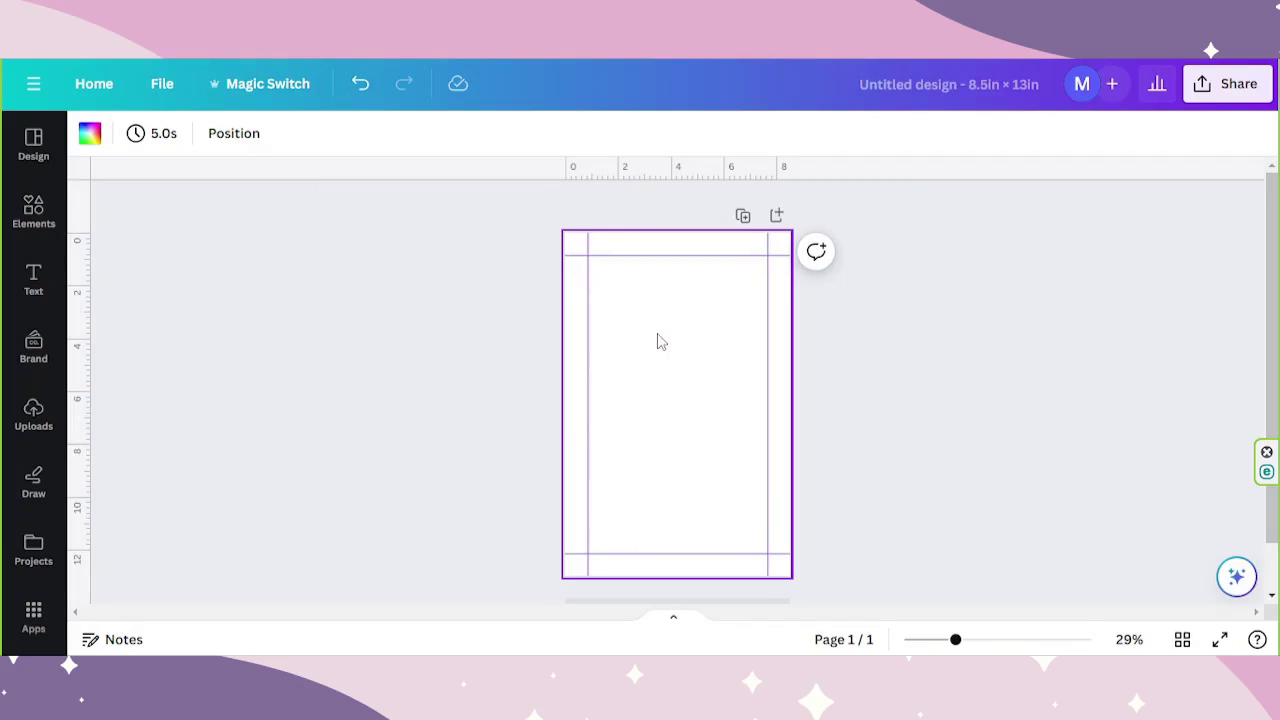
key(l)
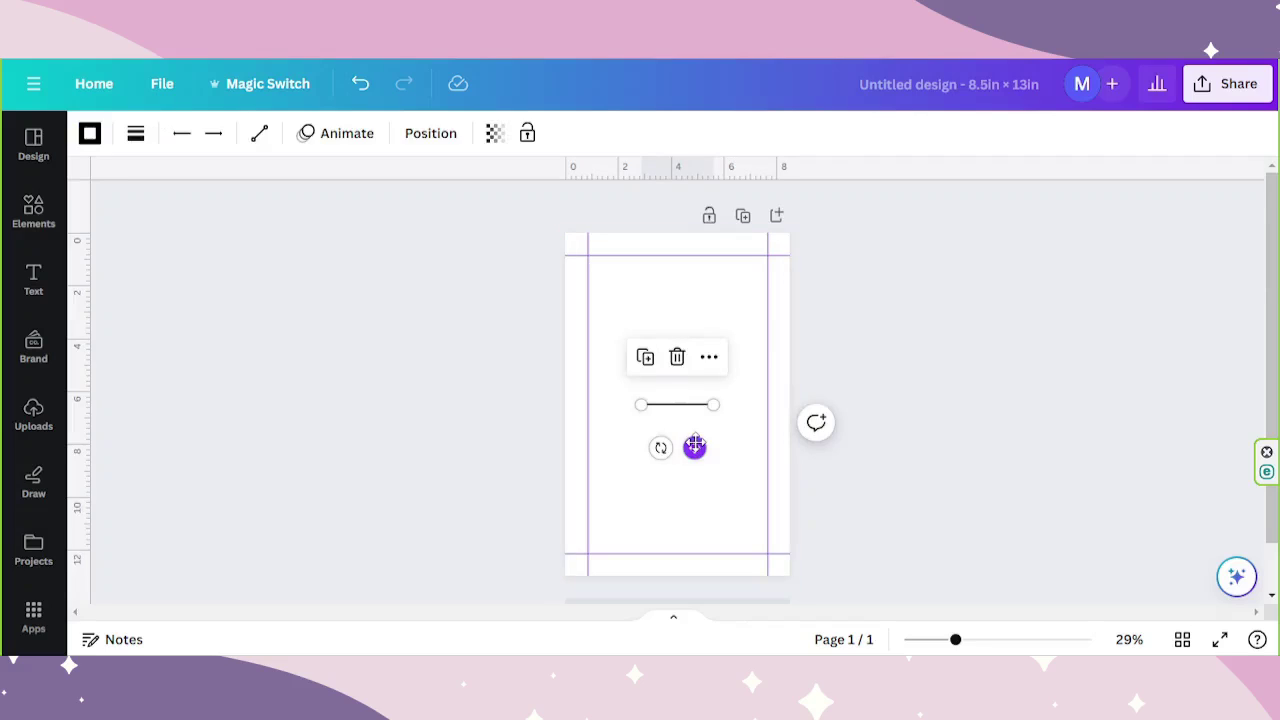
- Stretch the line along the top guide and duplicate a copy onto the bottom guide
drag(694, 447, 641, 298)
drag(659, 256, 766, 254)
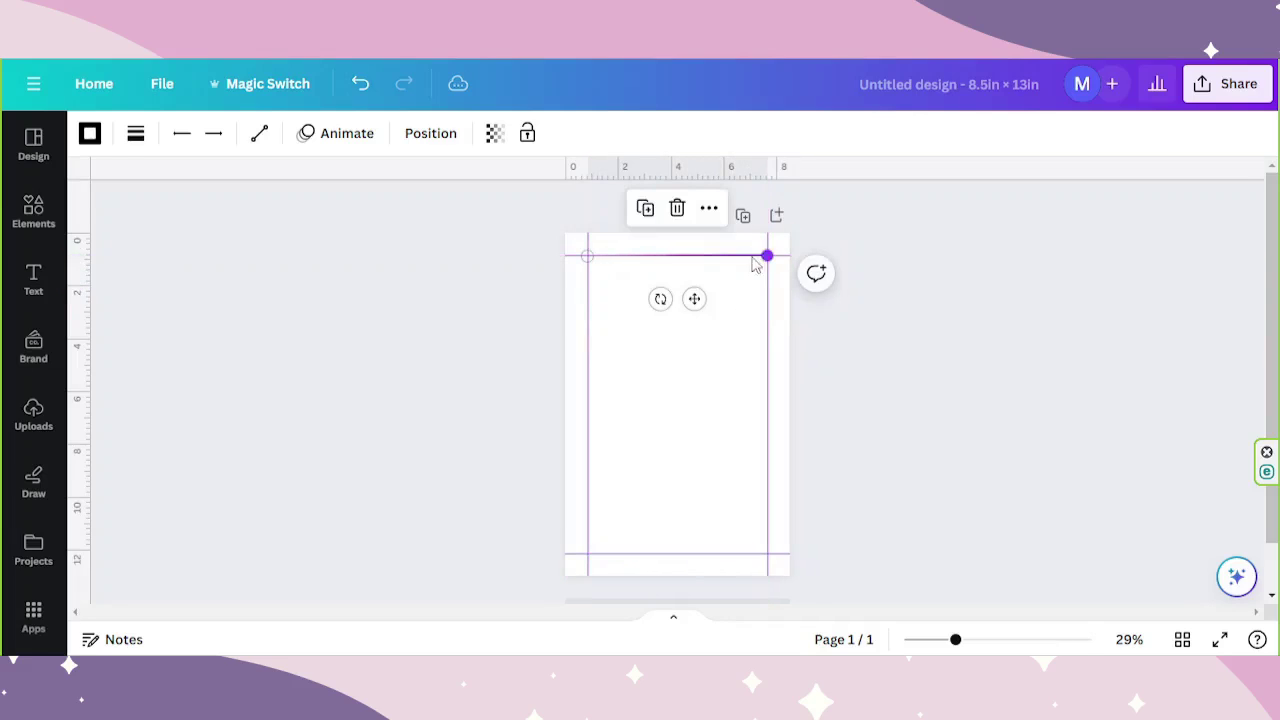
click(649, 212)
drag(698, 303, 691, 592)
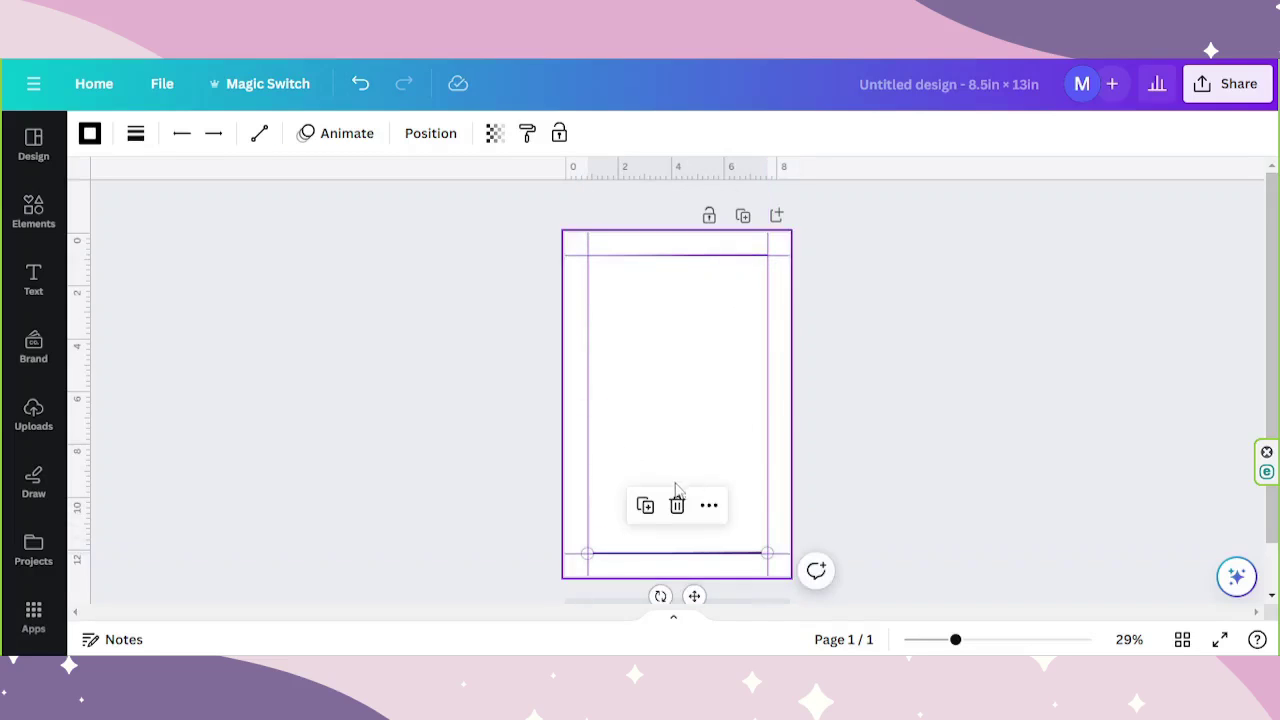
- Duplicate vertical copies onto the right and left margin guides to close the border
click(645, 508)
drag(694, 596, 807, 330)
drag(767, 437, 766, 552)
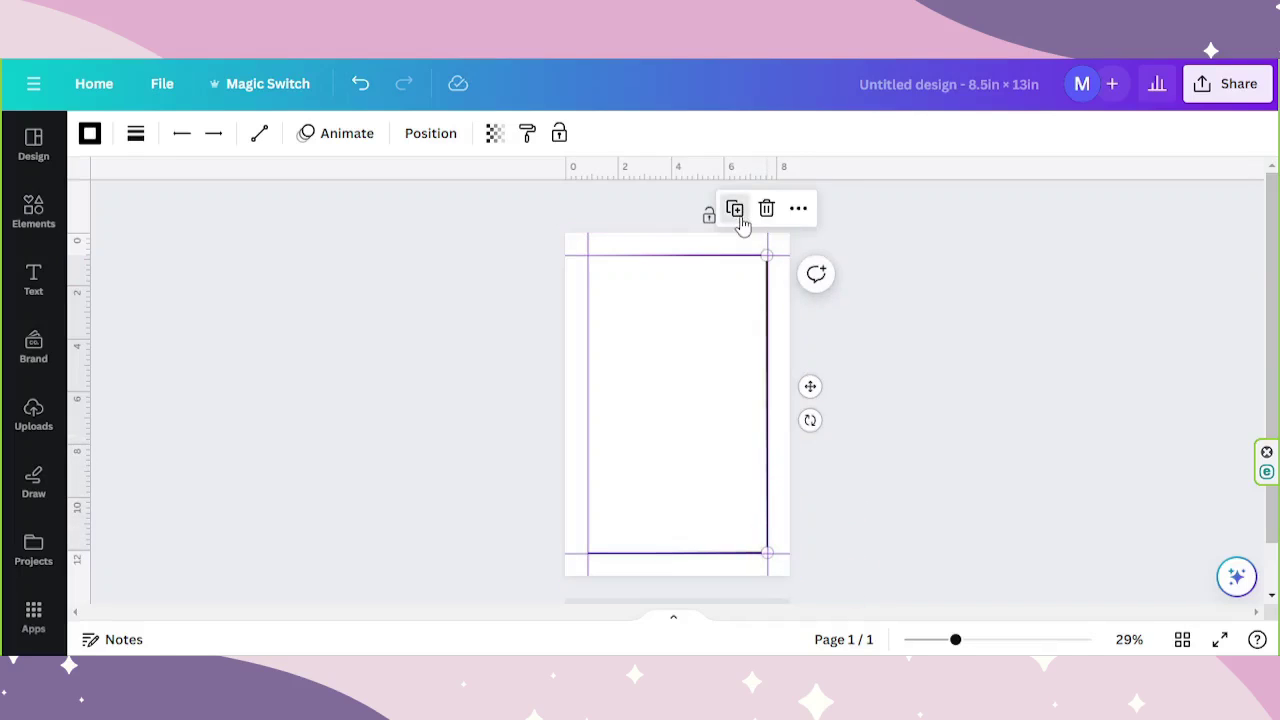
drag(813, 390, 640, 387)
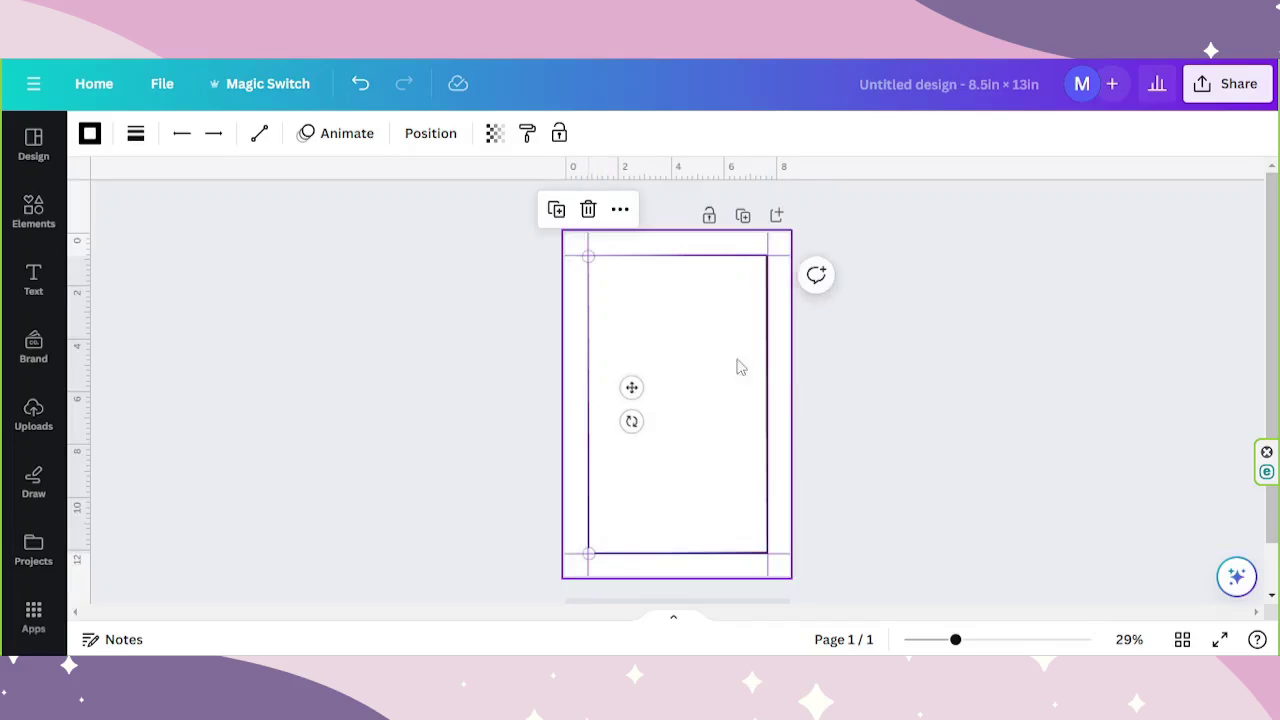
click(829, 349)
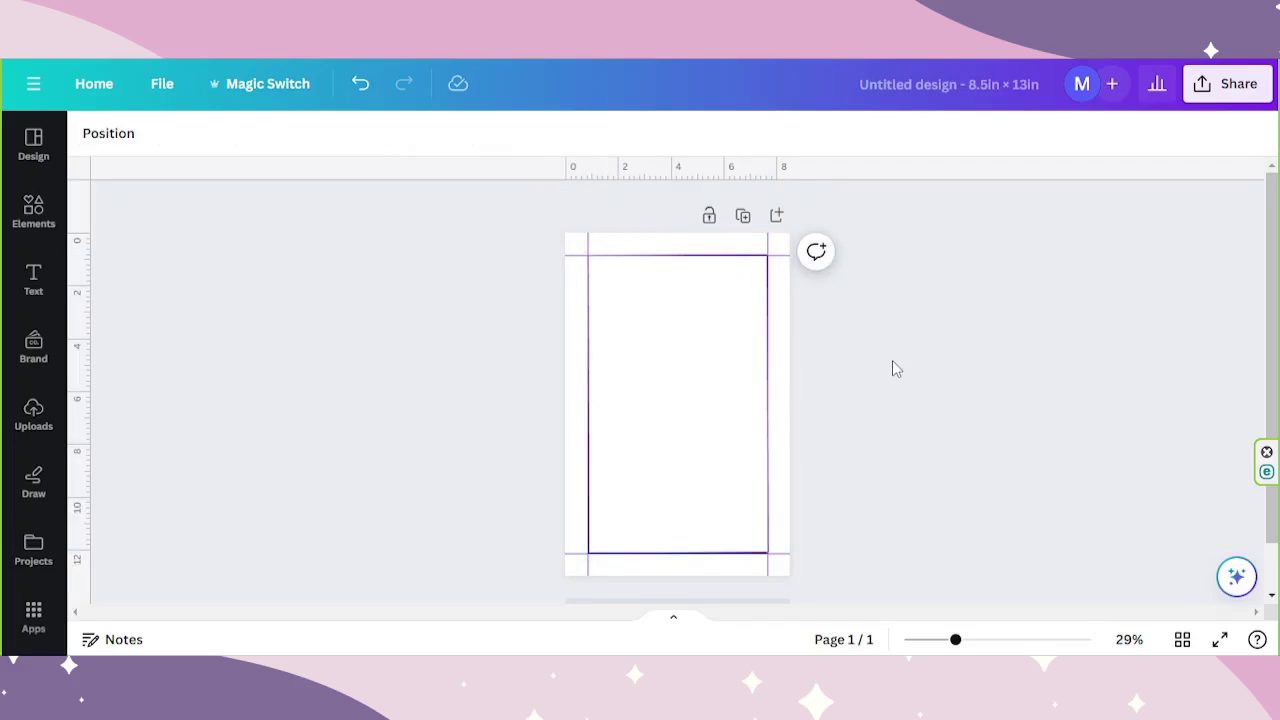
click(695, 260)
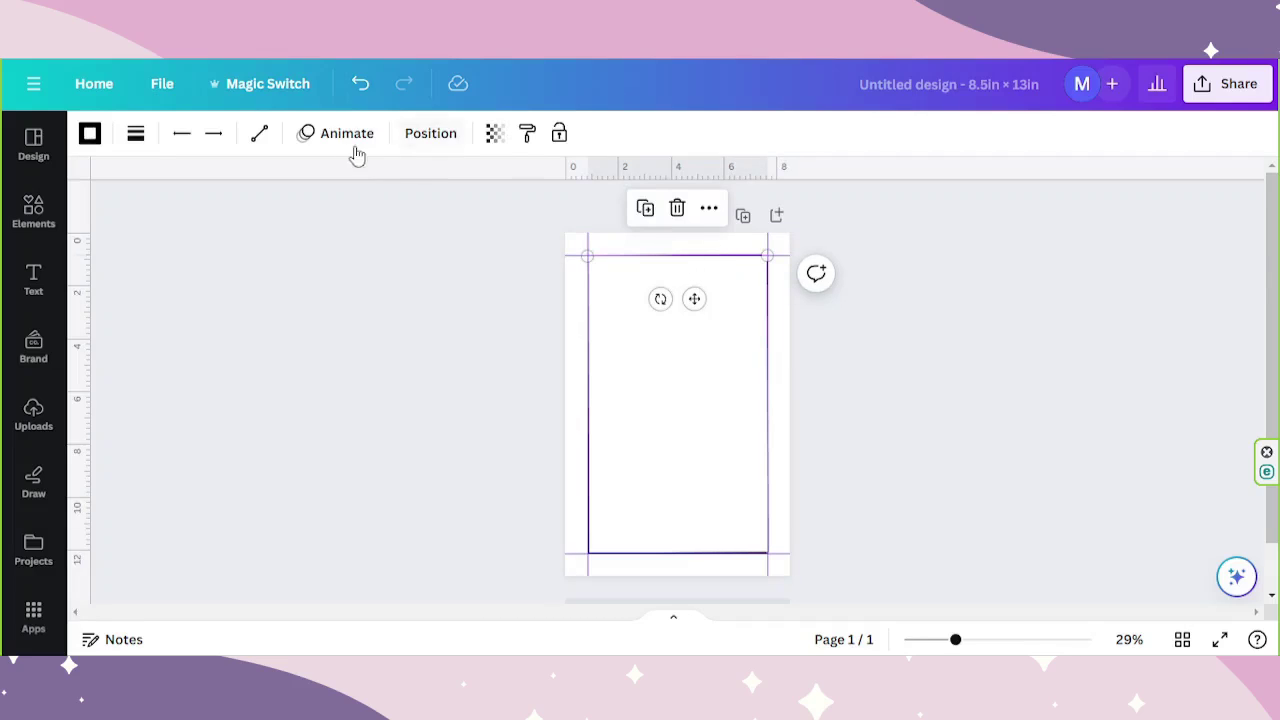
- Make the top line pink, weight 12 and dotted
click(90, 133)
click(353, 575)
click(202, 575)
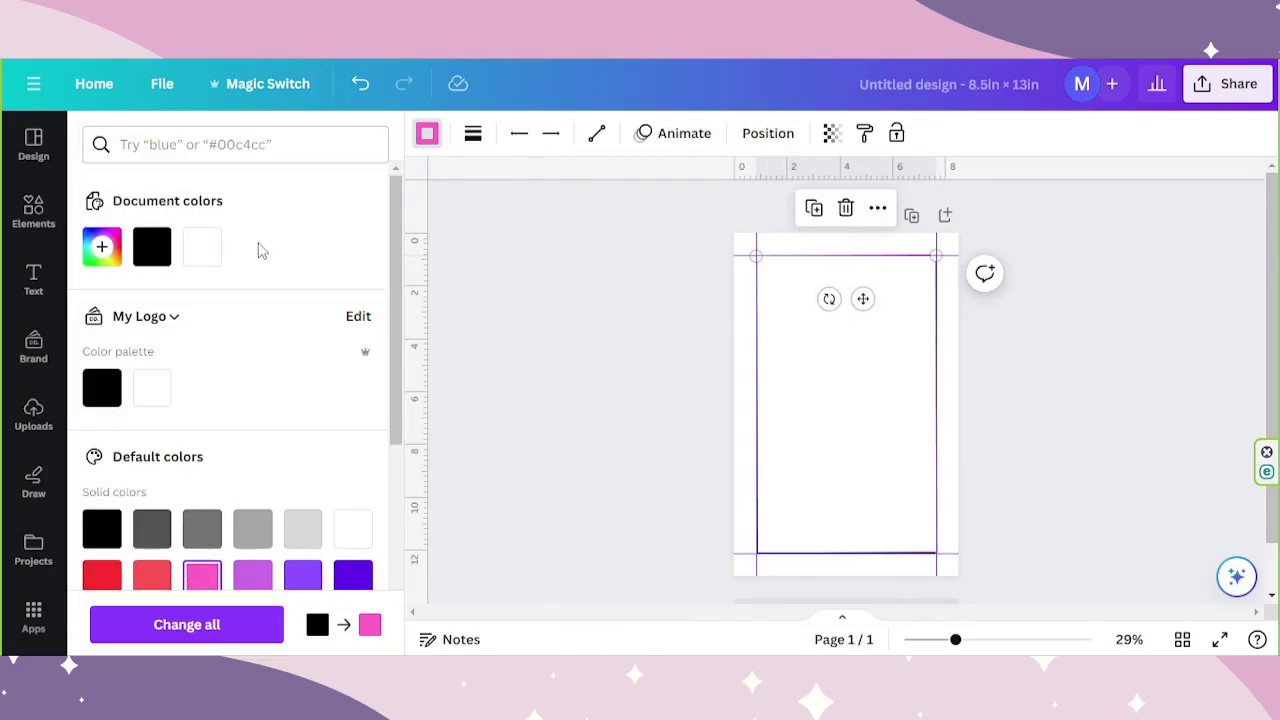
click(472, 138)
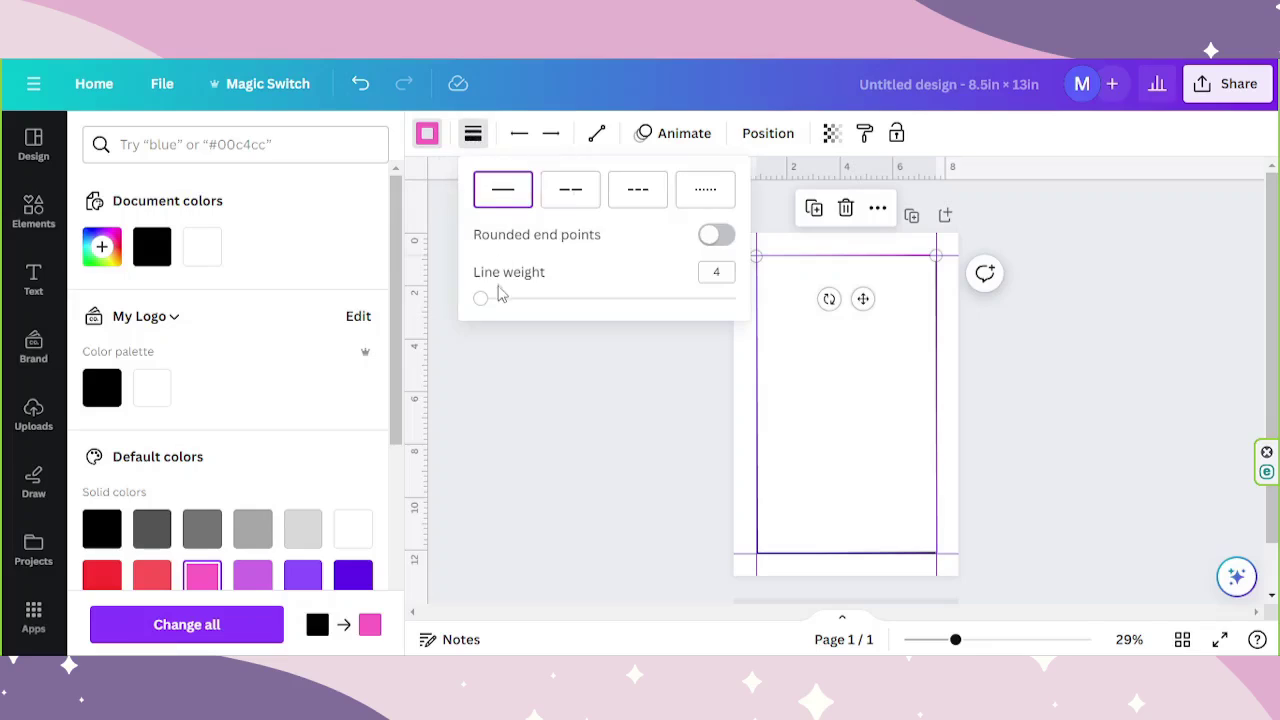
drag(481, 298, 505, 310)
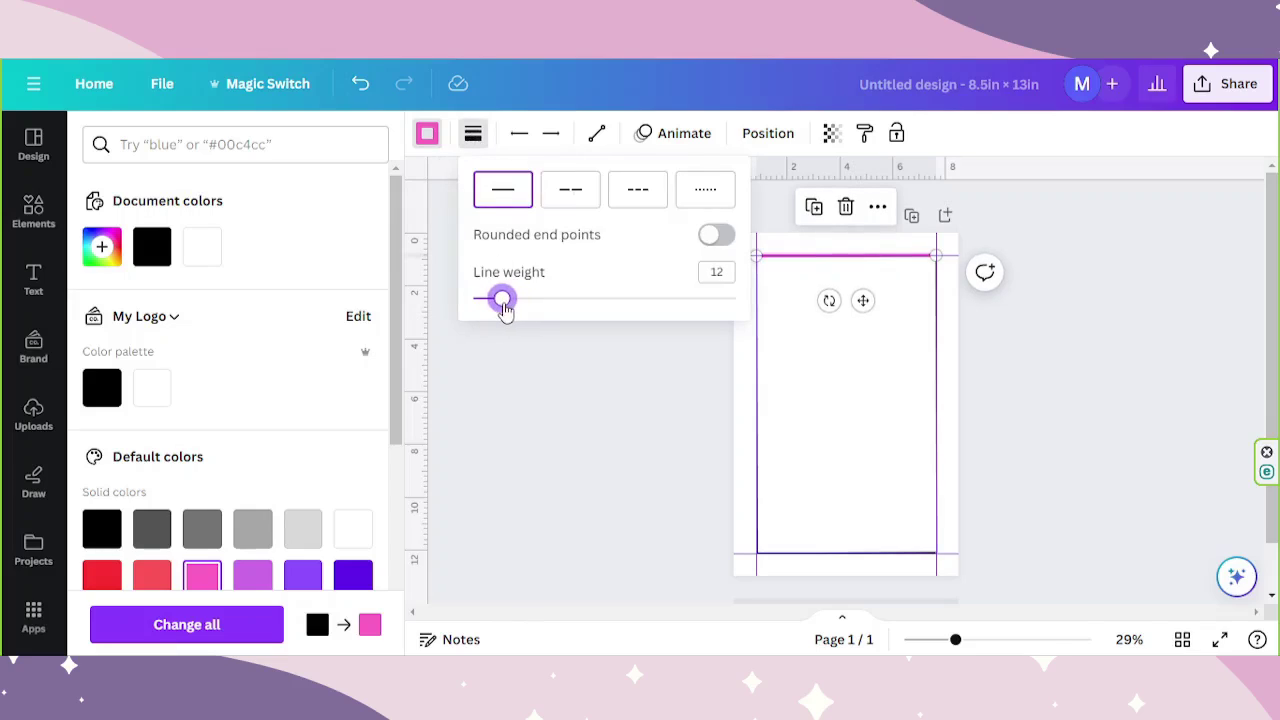
click(557, 196)
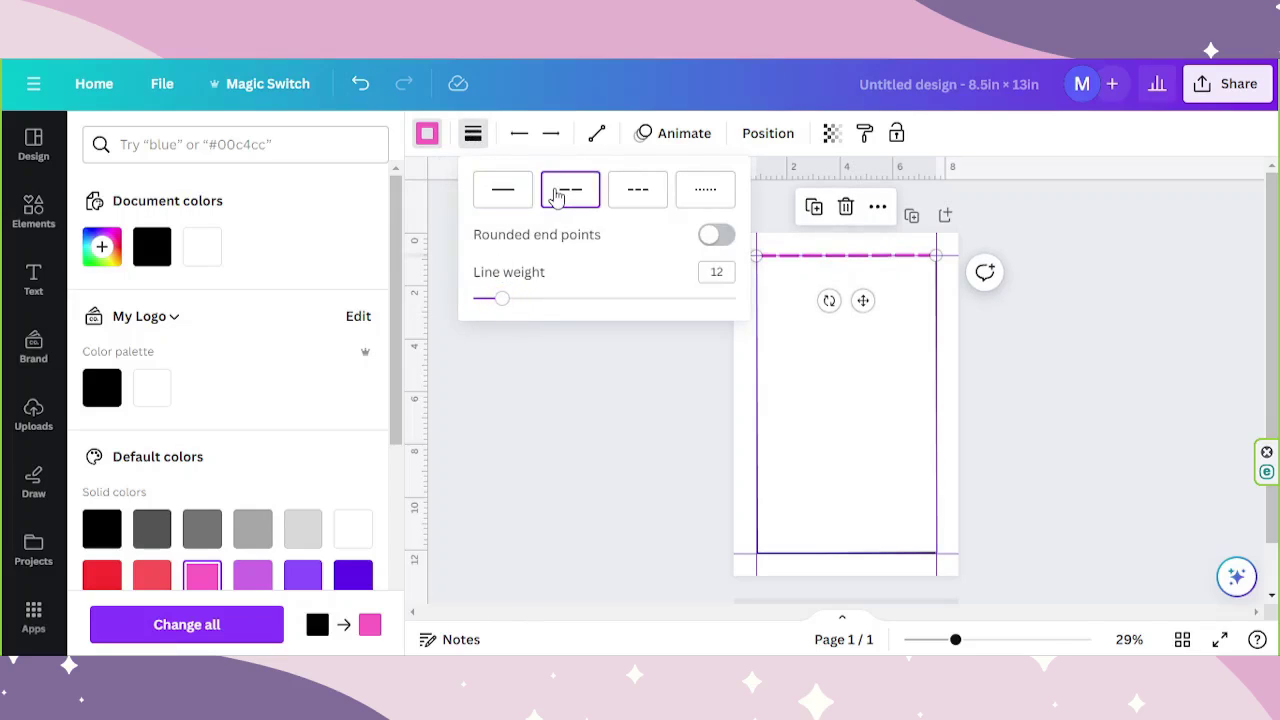
click(640, 193)
click(700, 192)
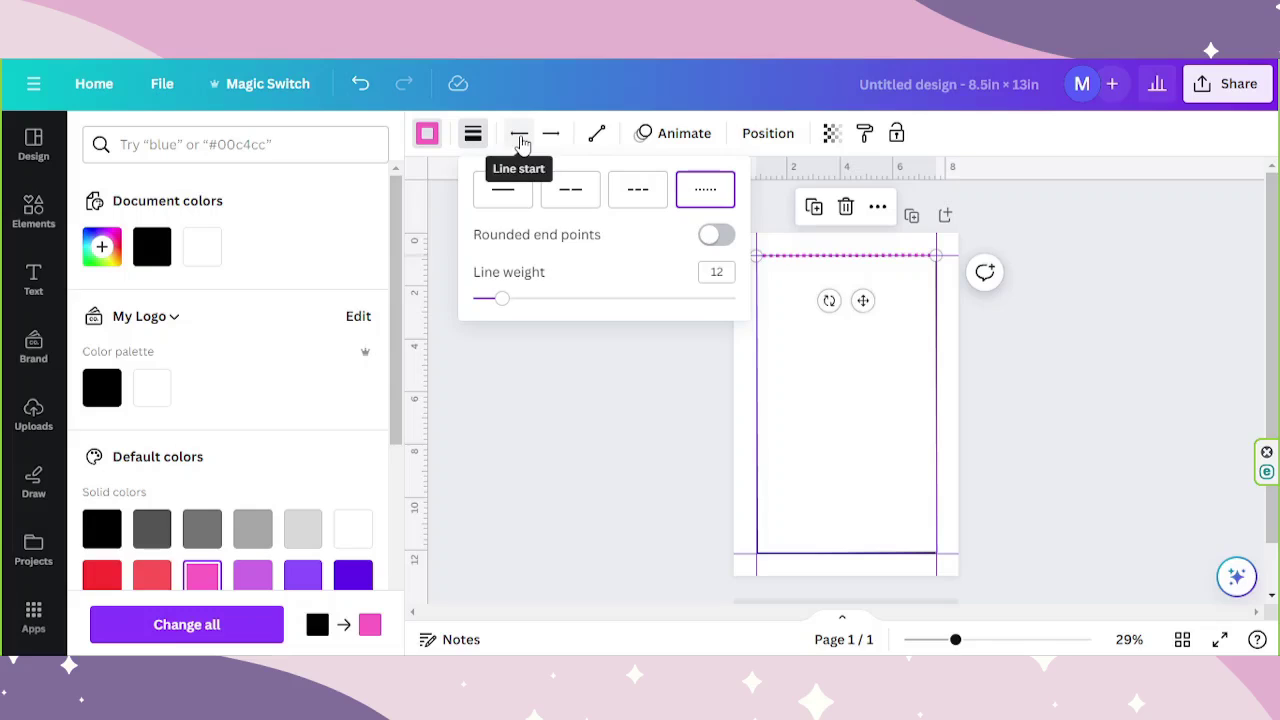
- Try an elbowed bend on the top line, then undo it back to straight
click(521, 142)
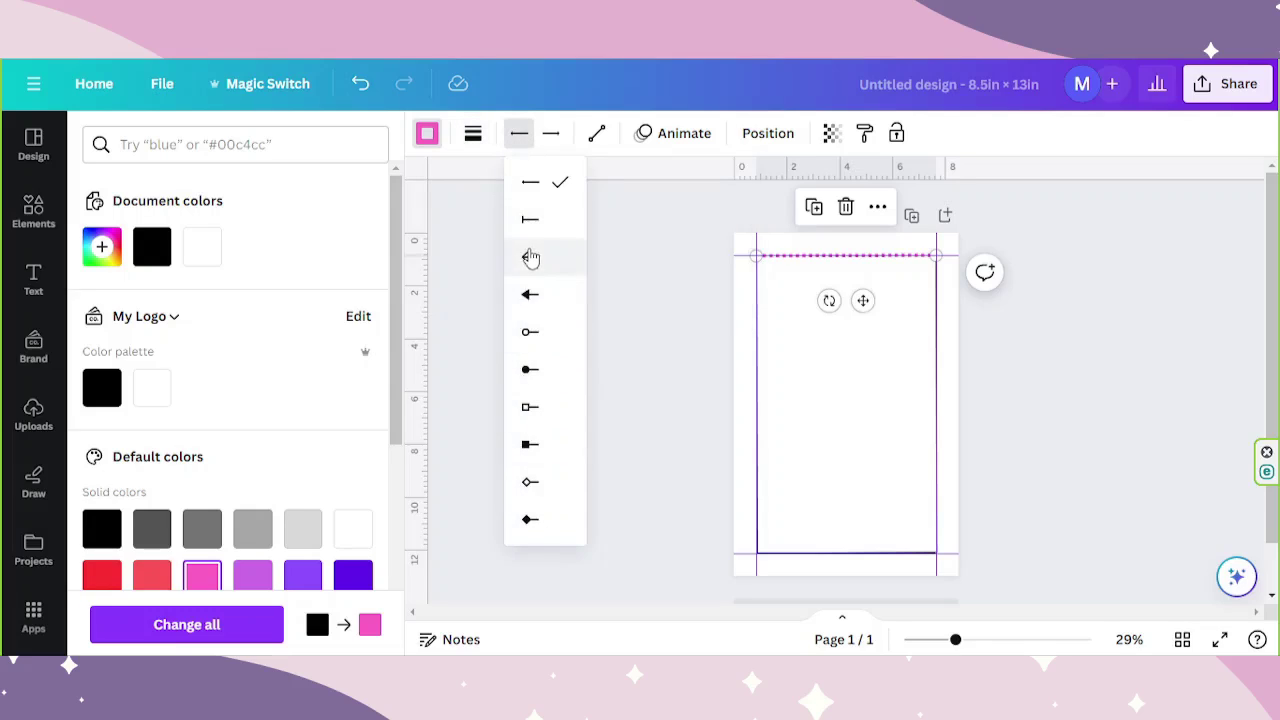
click(597, 136)
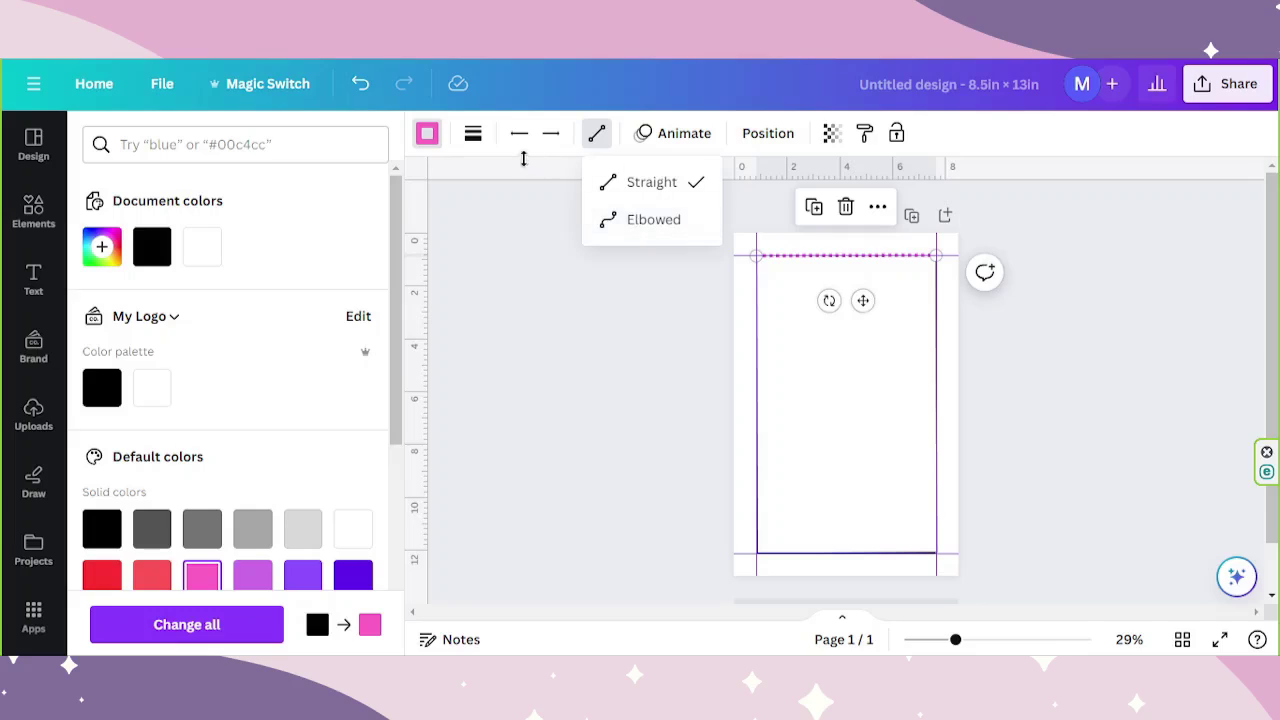
click(665, 221)
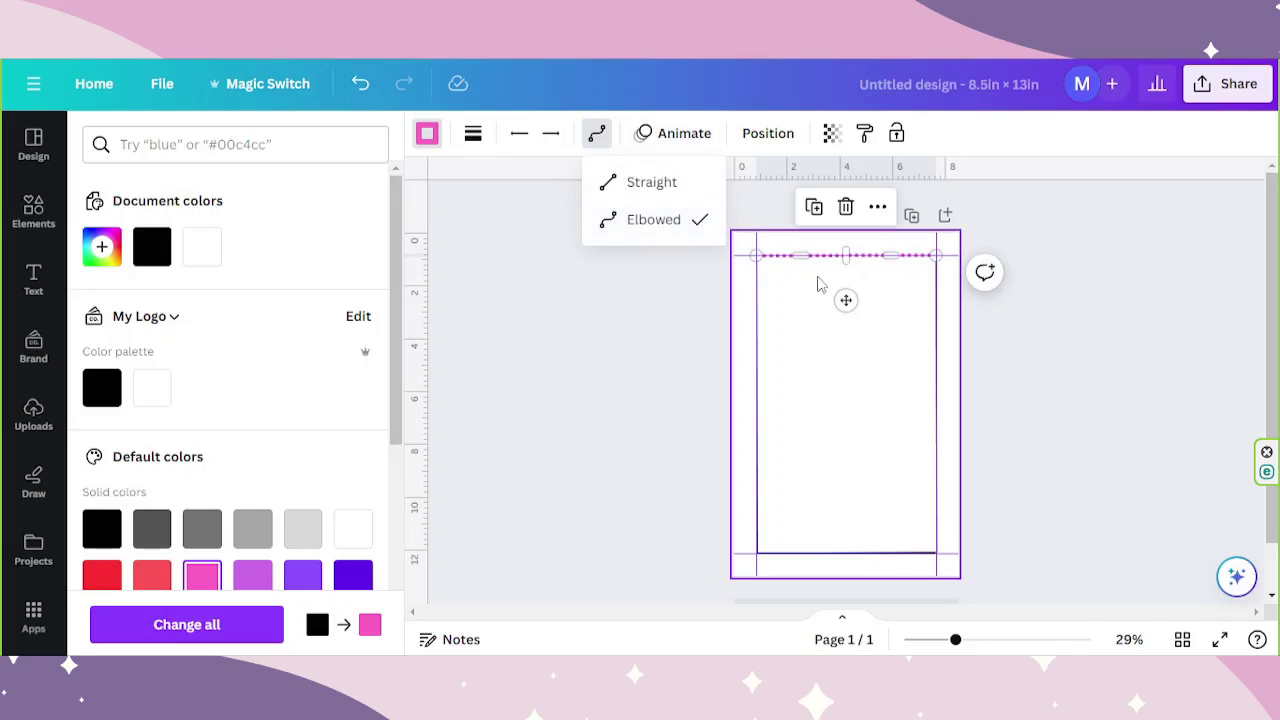
drag(888, 257, 887, 284)
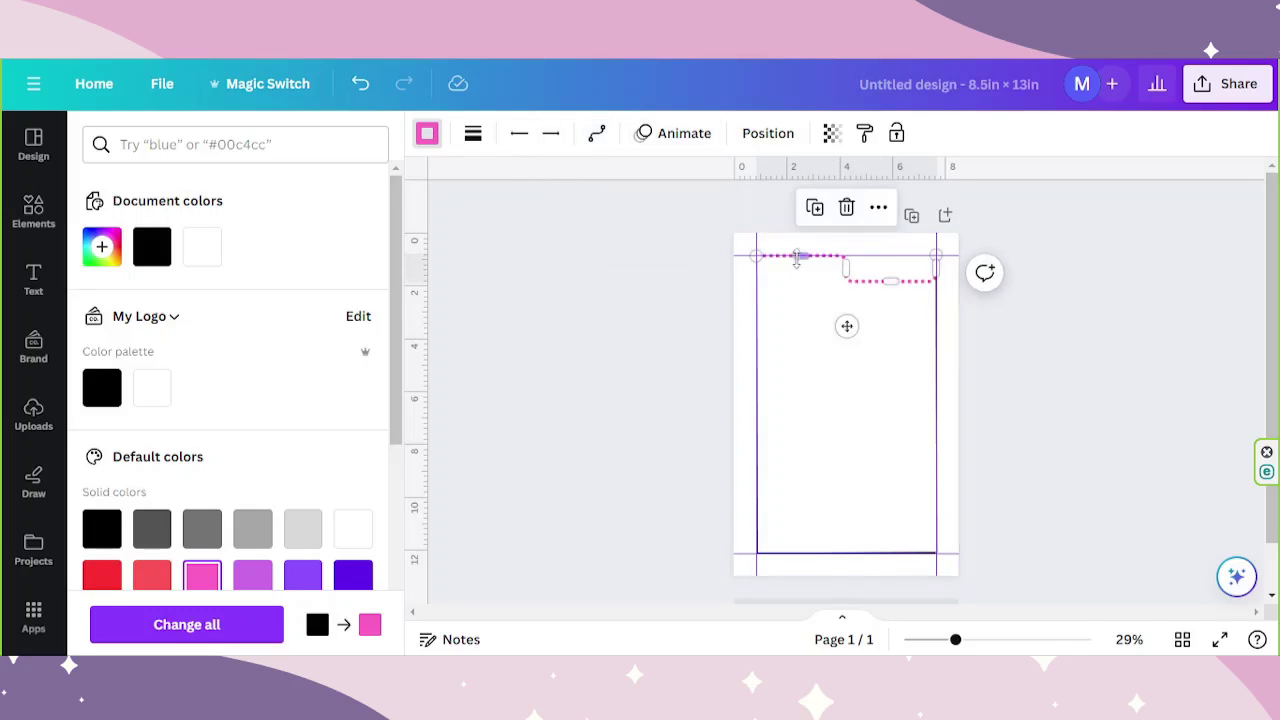
drag(792, 256, 808, 237)
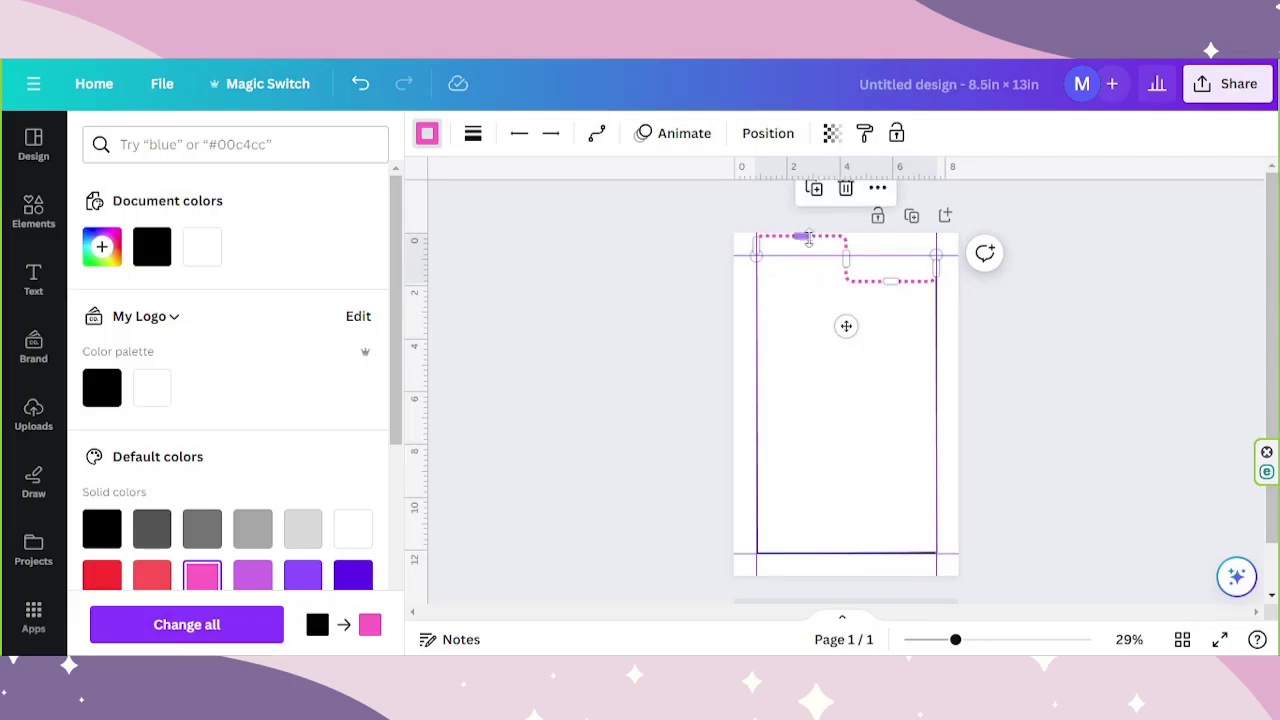
click(915, 381)
click(915, 381)
key(ctrl+z)
key(ctrl+z)
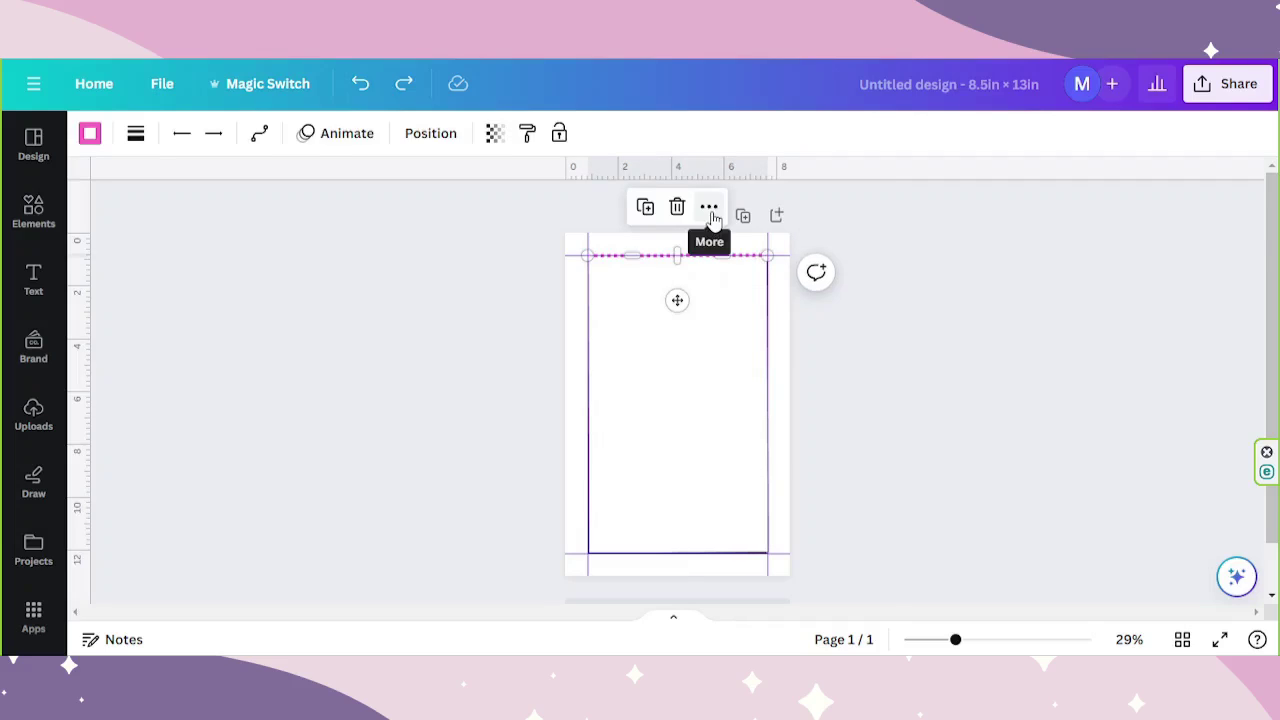
- Copy the top line's pink dotted style onto the right, bottom and left lines
click(709, 208)
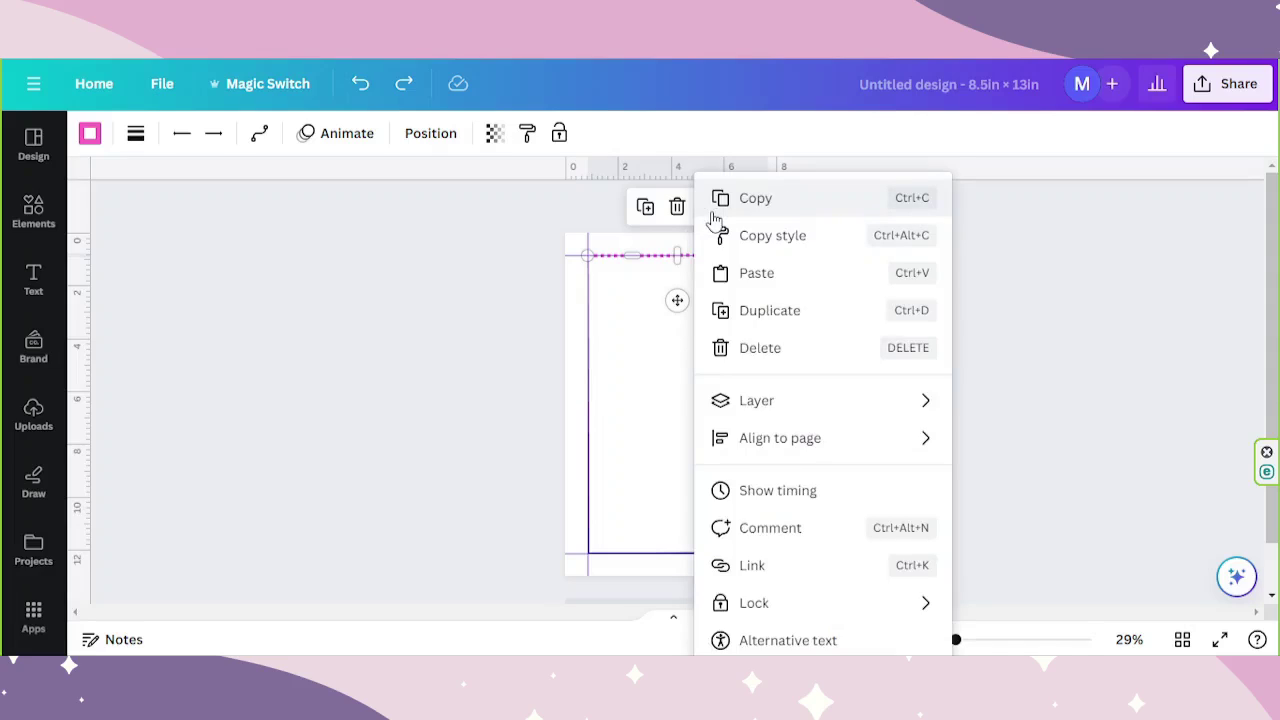
click(757, 243)
click(768, 312)
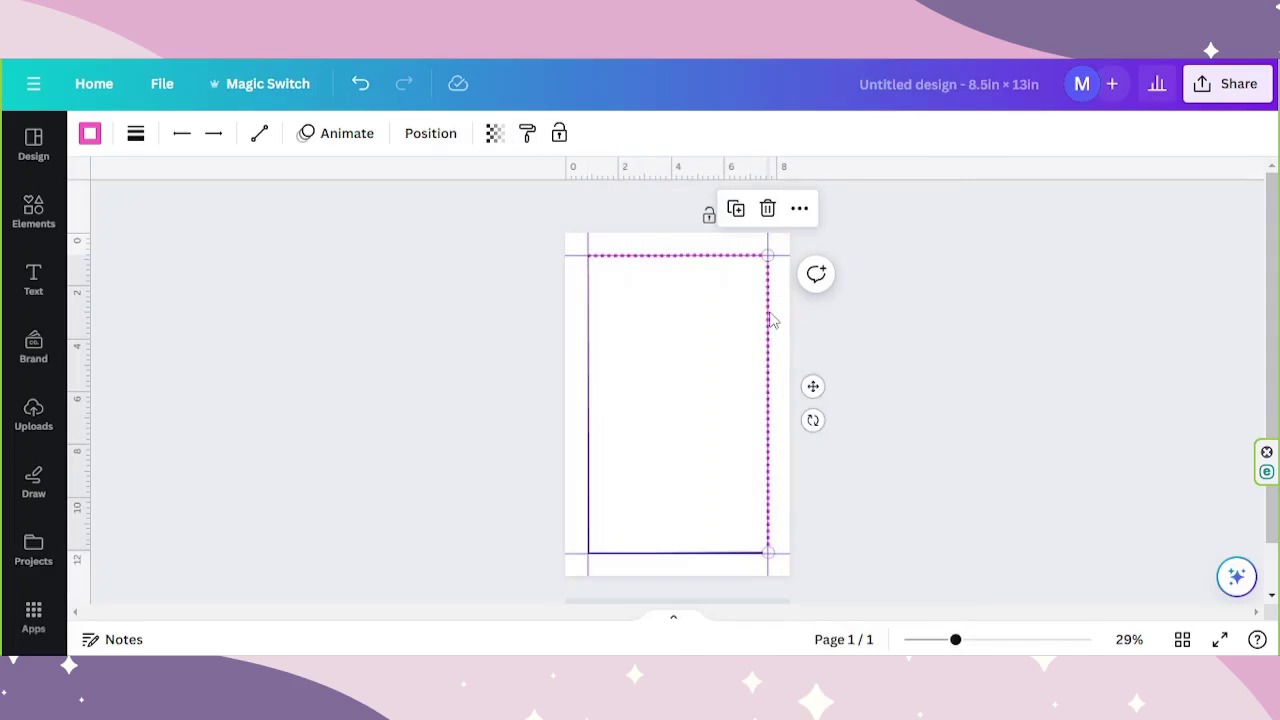
click(800, 208)
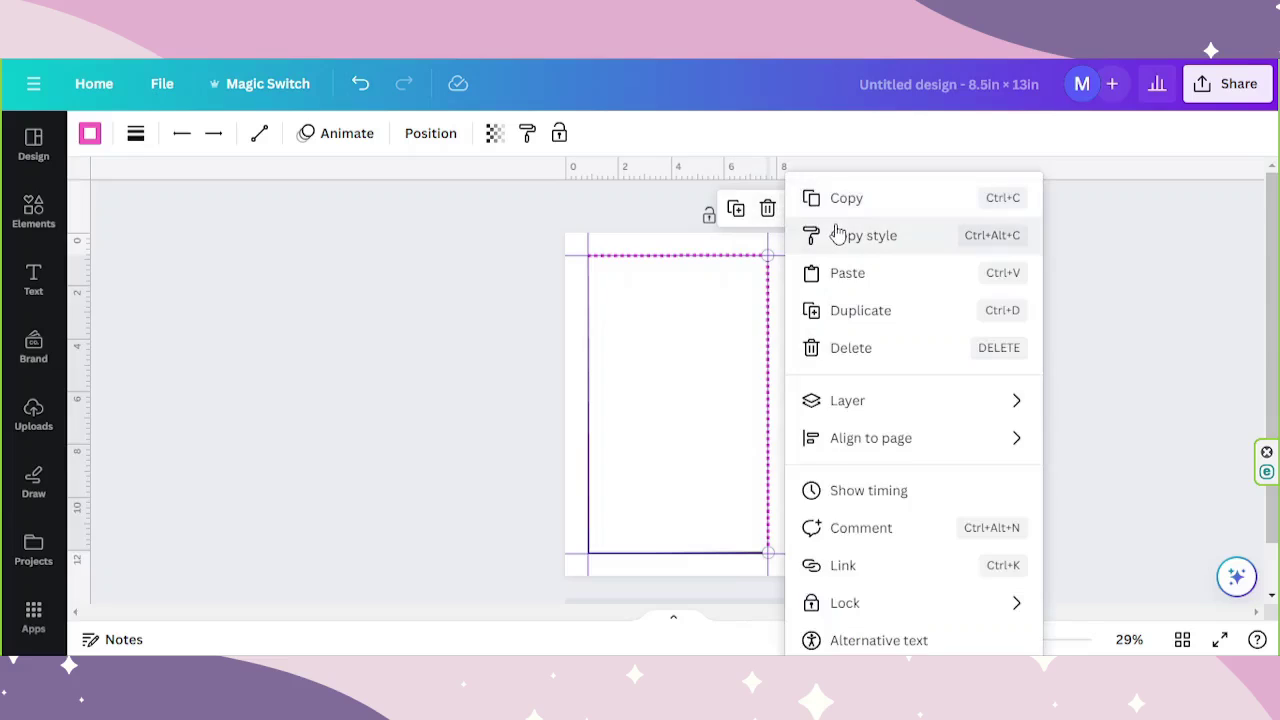
click(837, 234)
click(752, 553)
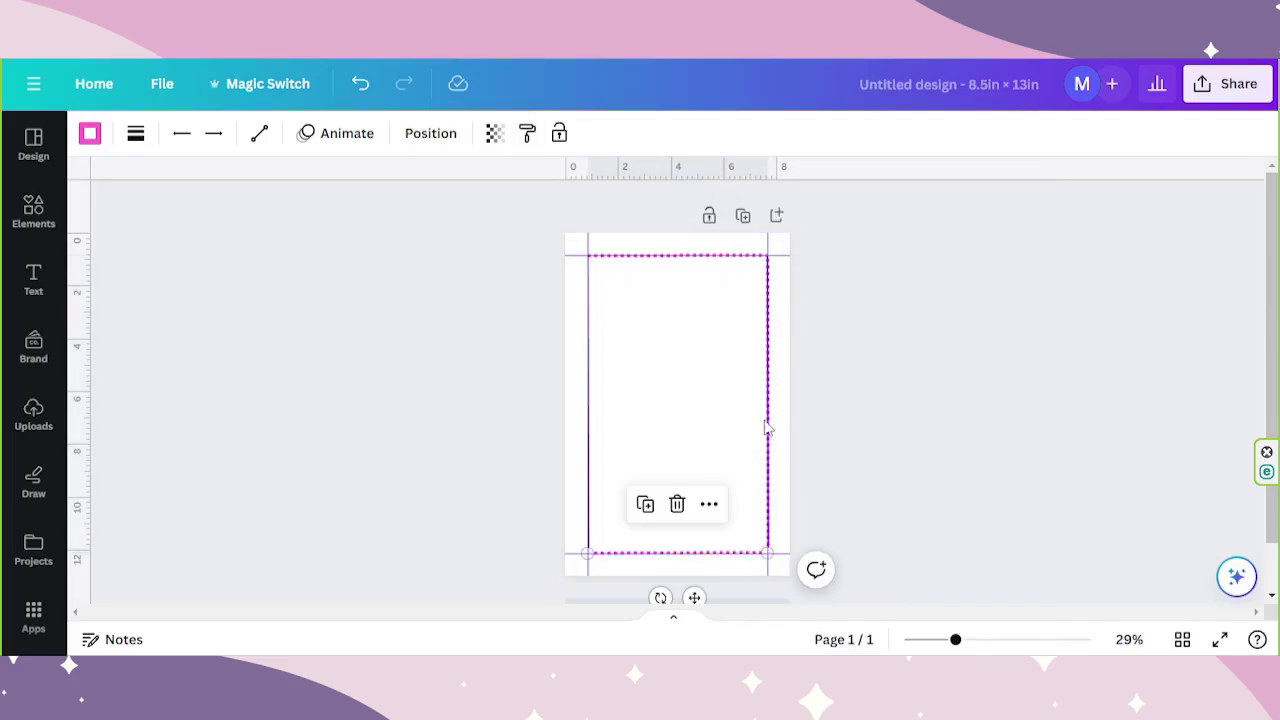
click(709, 505)
click(789, 245)
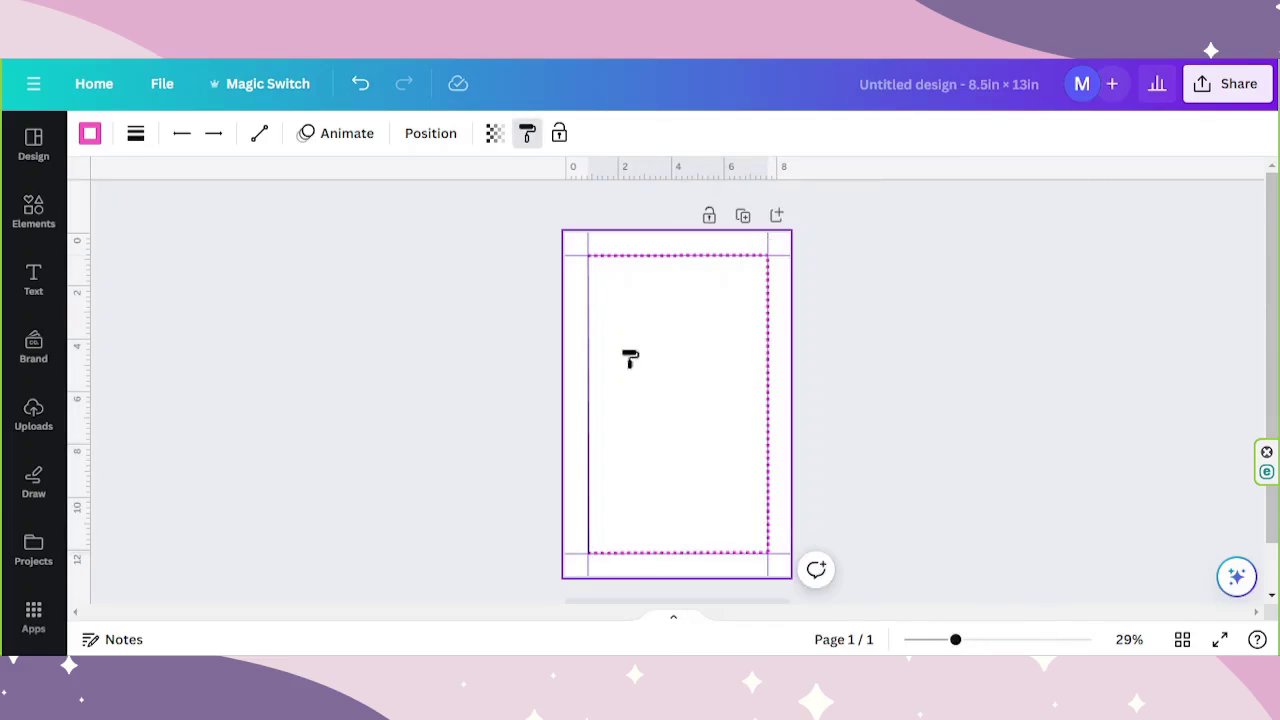
click(595, 370)
- Zoom in on the finished border and bring up the Elements library
drag(955, 639, 982, 642)
scroll(874, 520, up, 2)
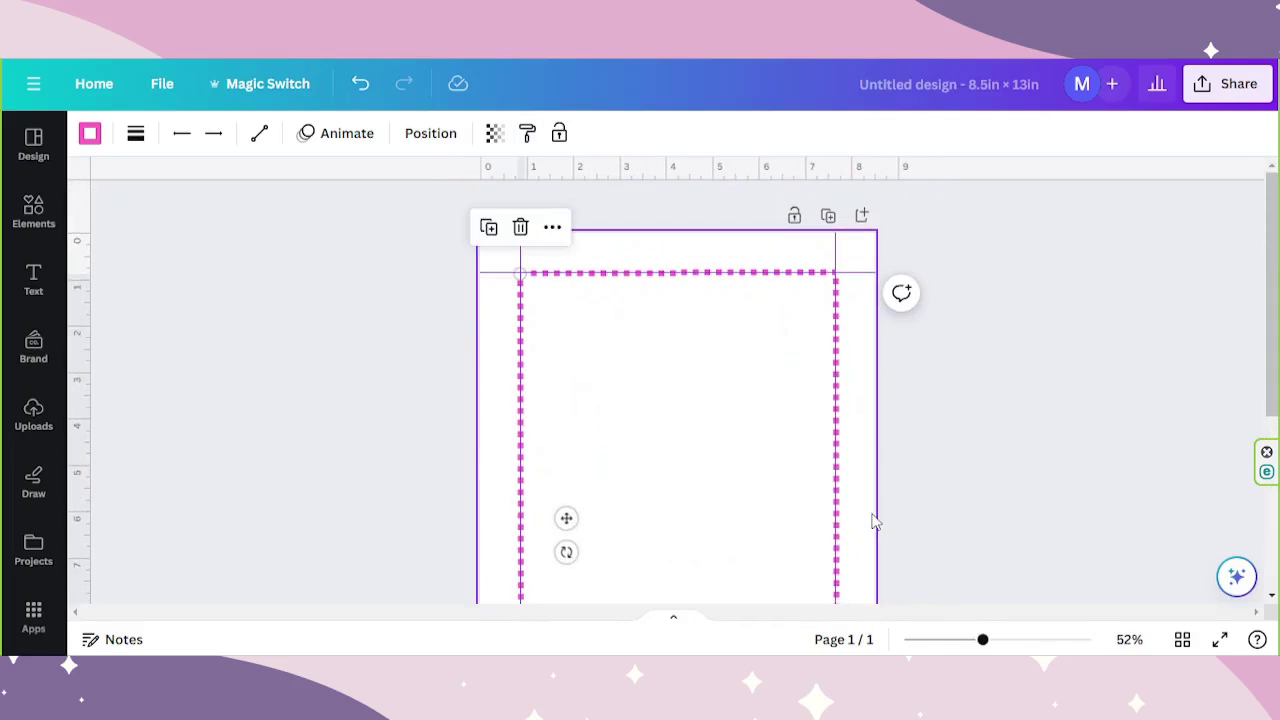
scroll(872, 520, down, 5)
scroll(830, 500, down, 3)
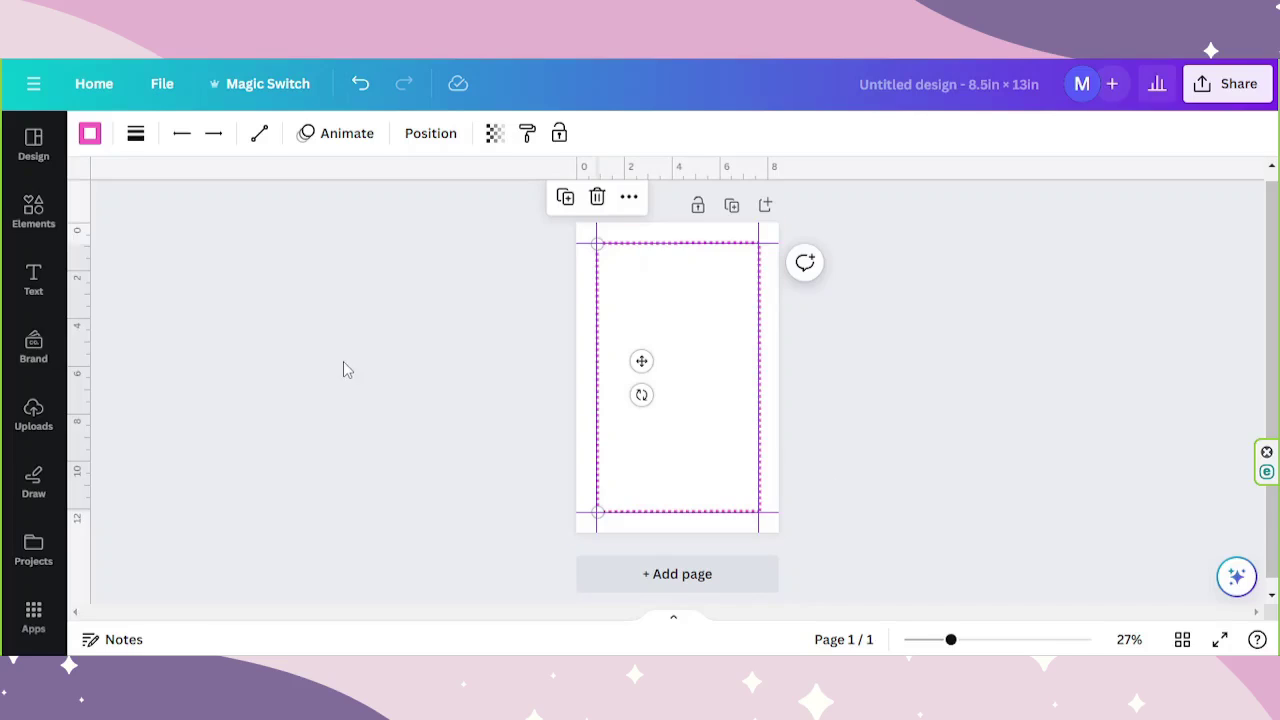
click(33, 213)
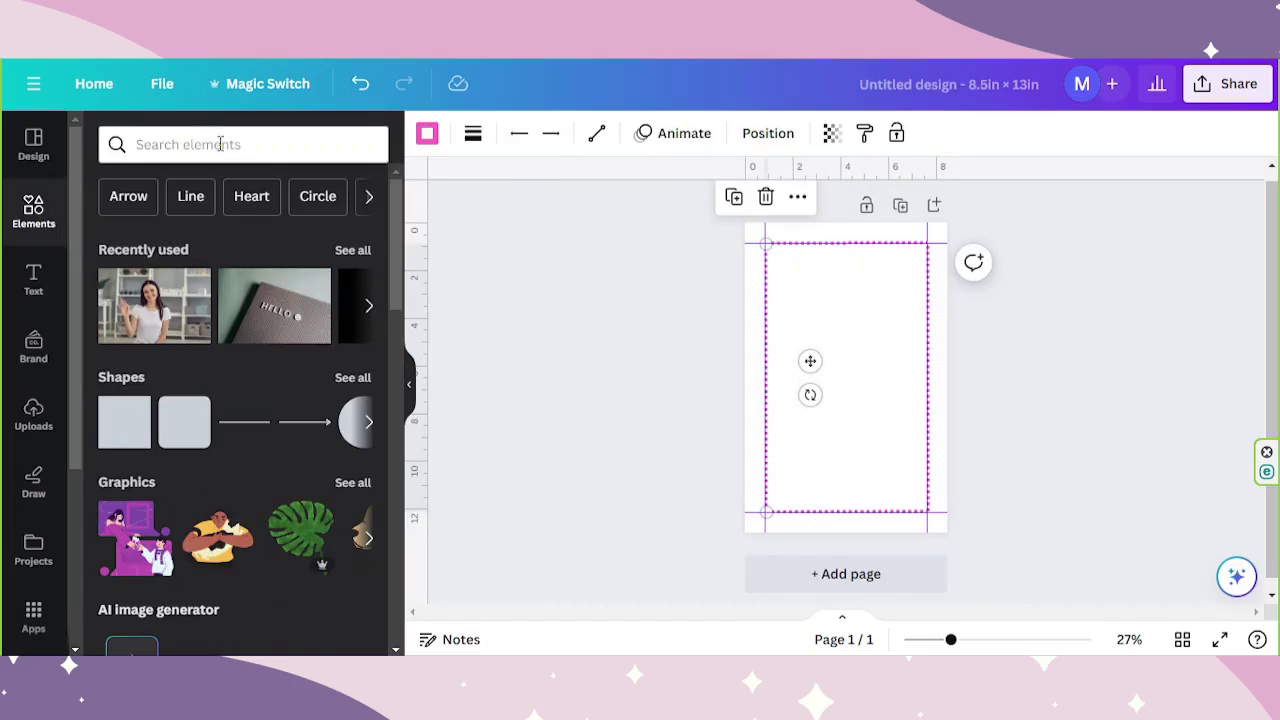
- Search Elements graphics for 'margin' and add the dotted floral strip to the page
click(220, 145)
text(margin)
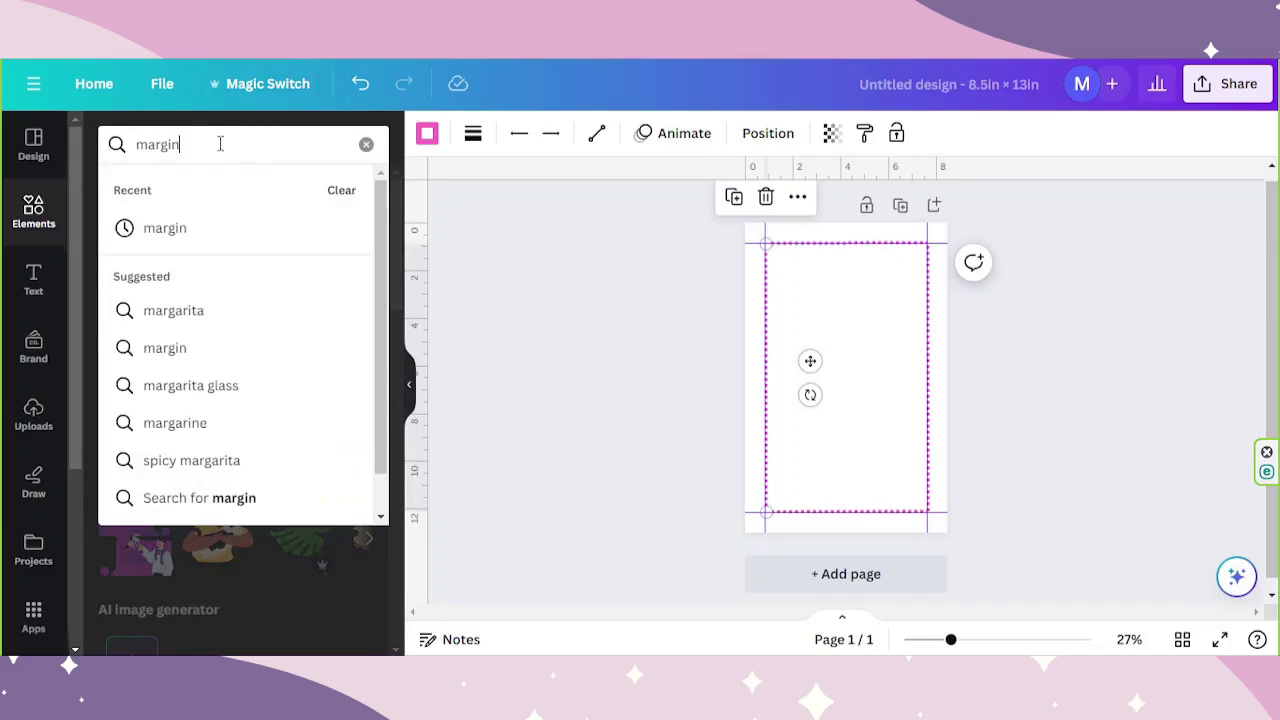
key(Return)
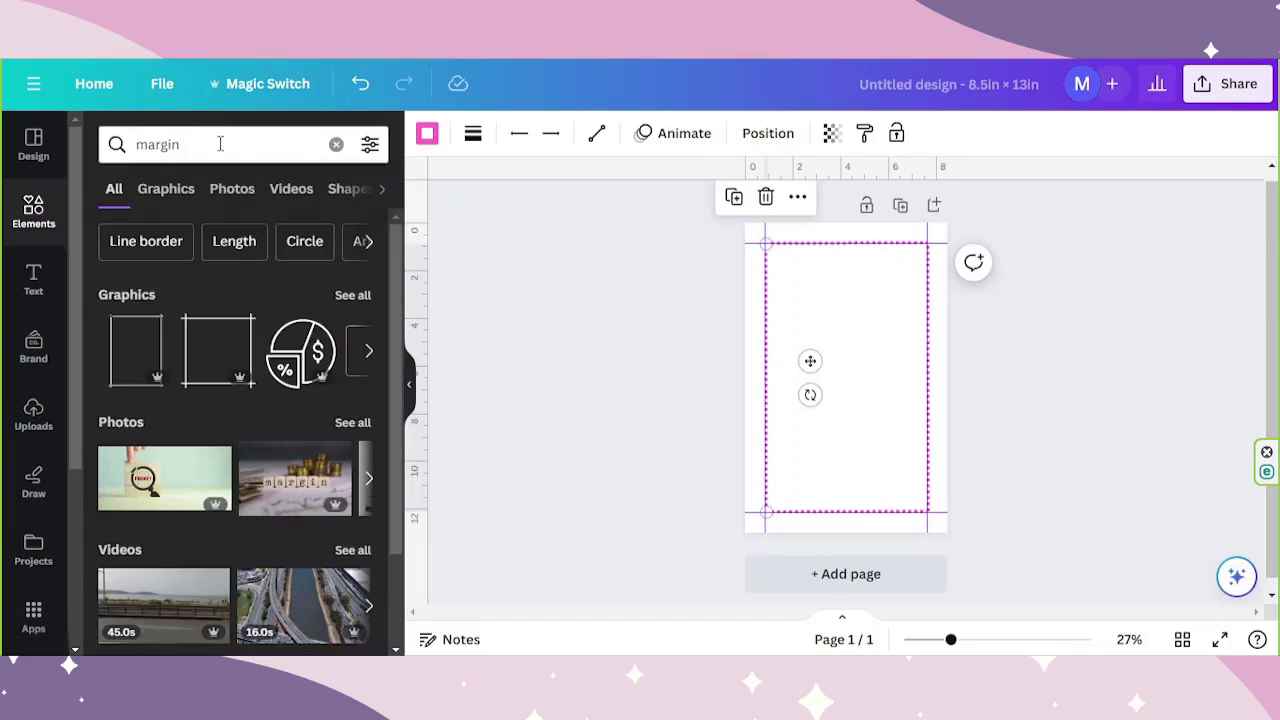
click(168, 192)
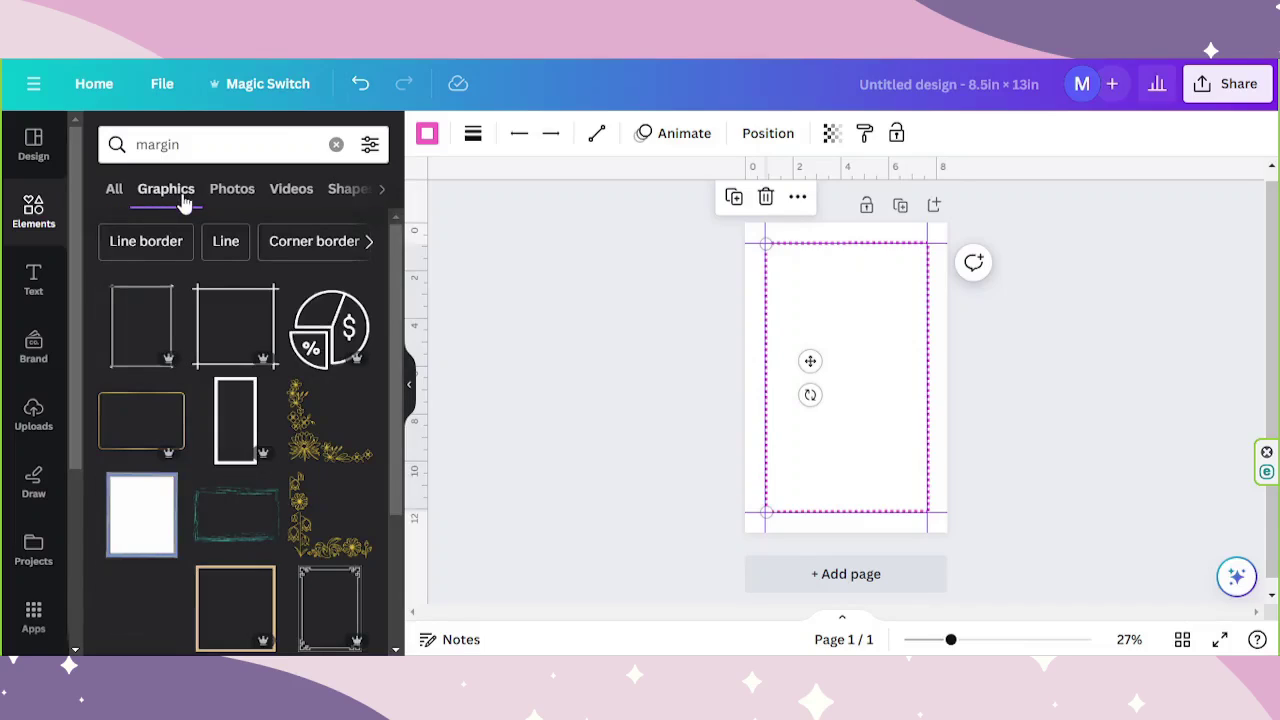
scroll(388, 275, down, 3)
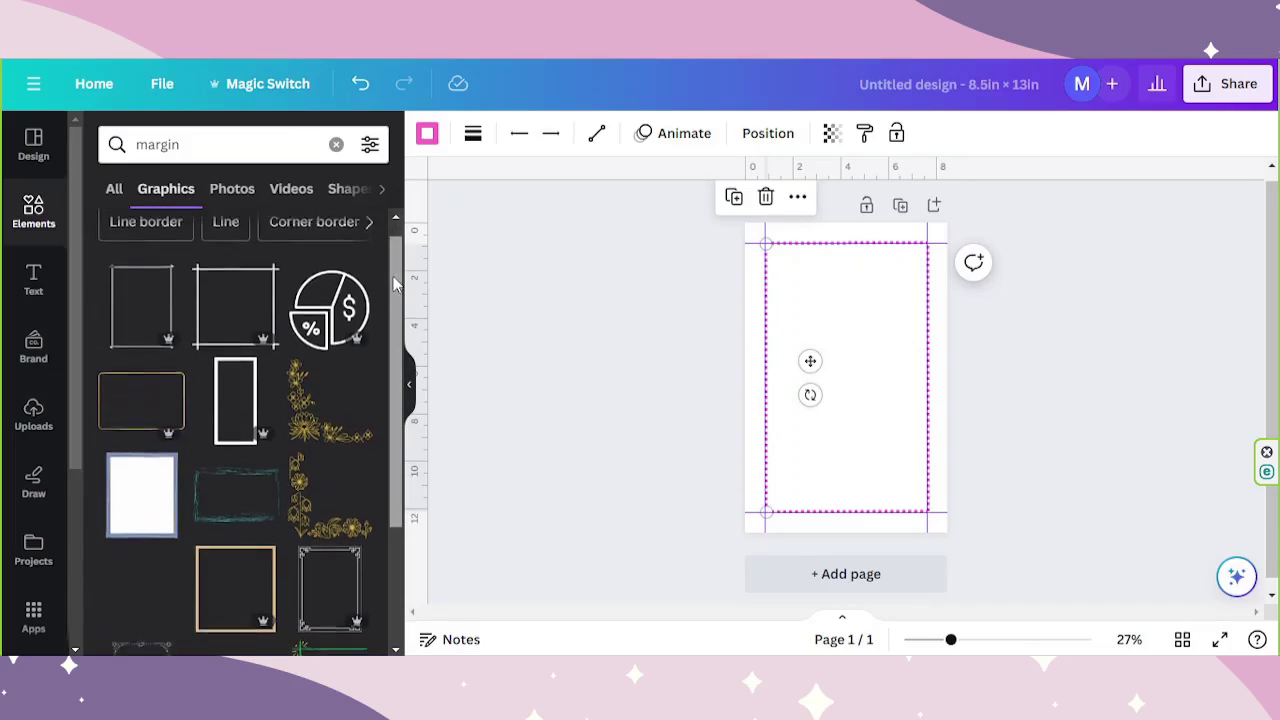
scroll(375, 400, down, 3)
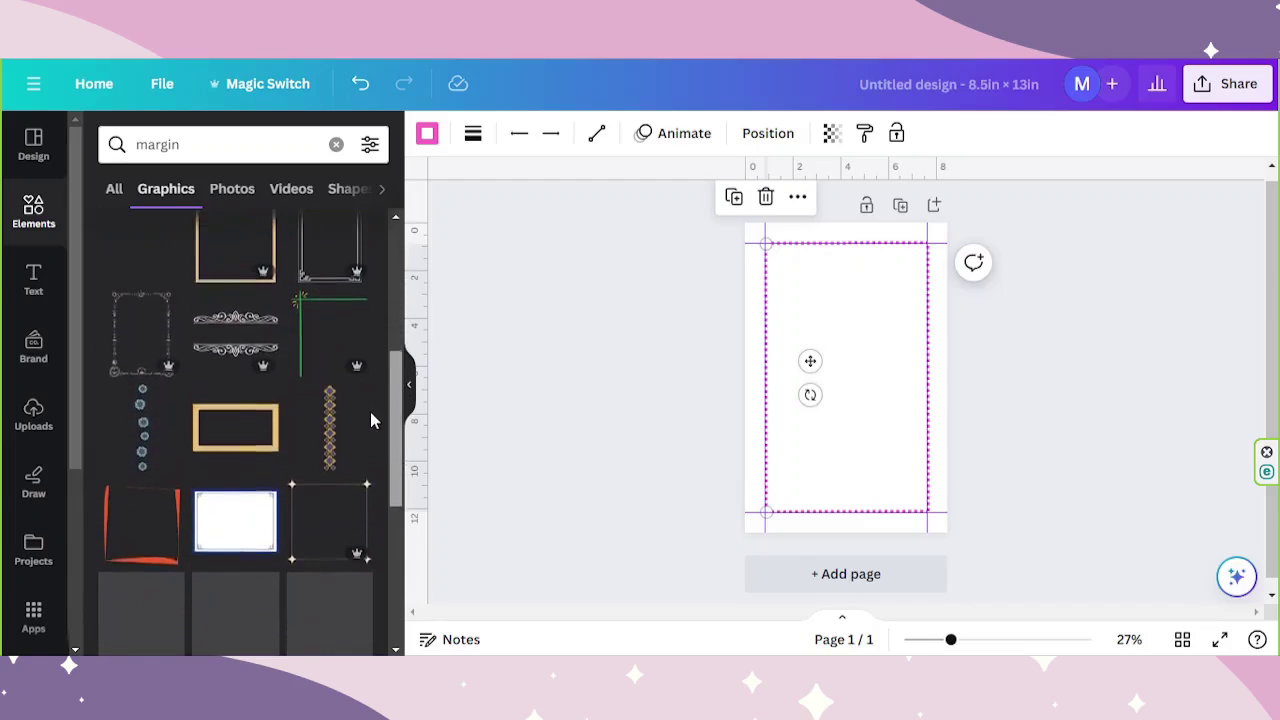
click(143, 403)
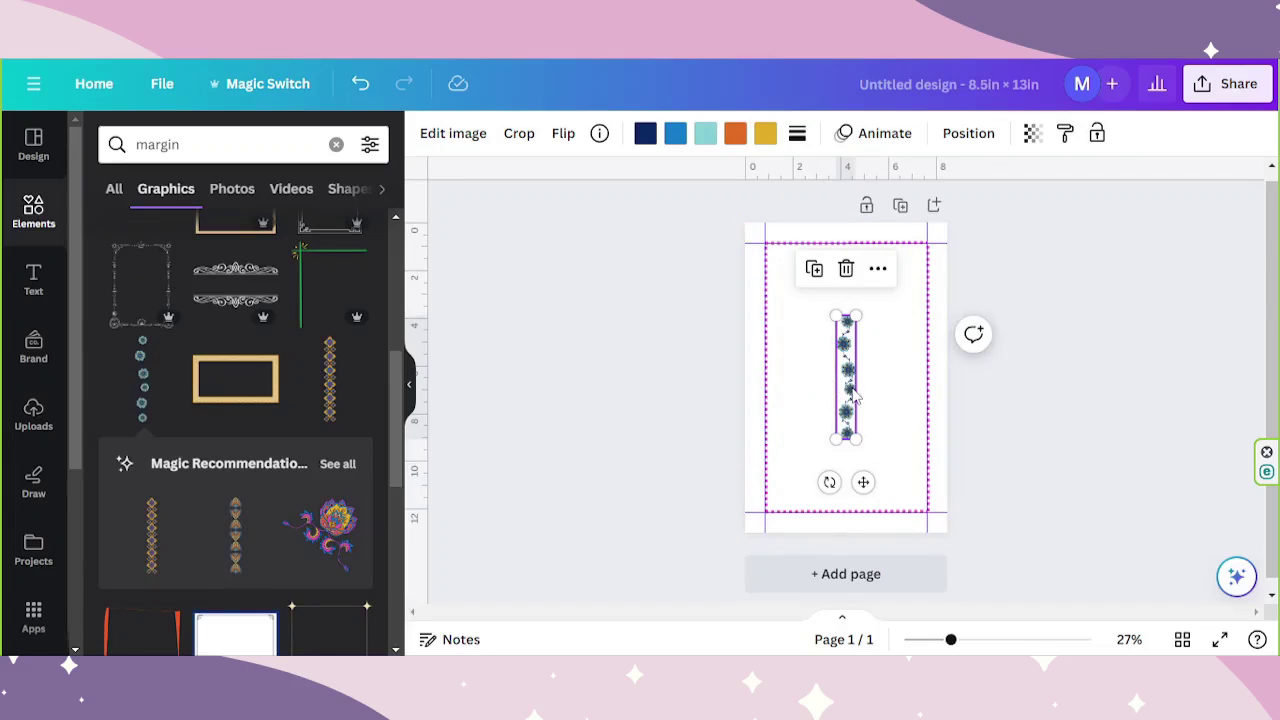
- Move the flower strip to the top-left margin and recolour it pale yellow, red and pink
drag(855, 393, 775, 321)
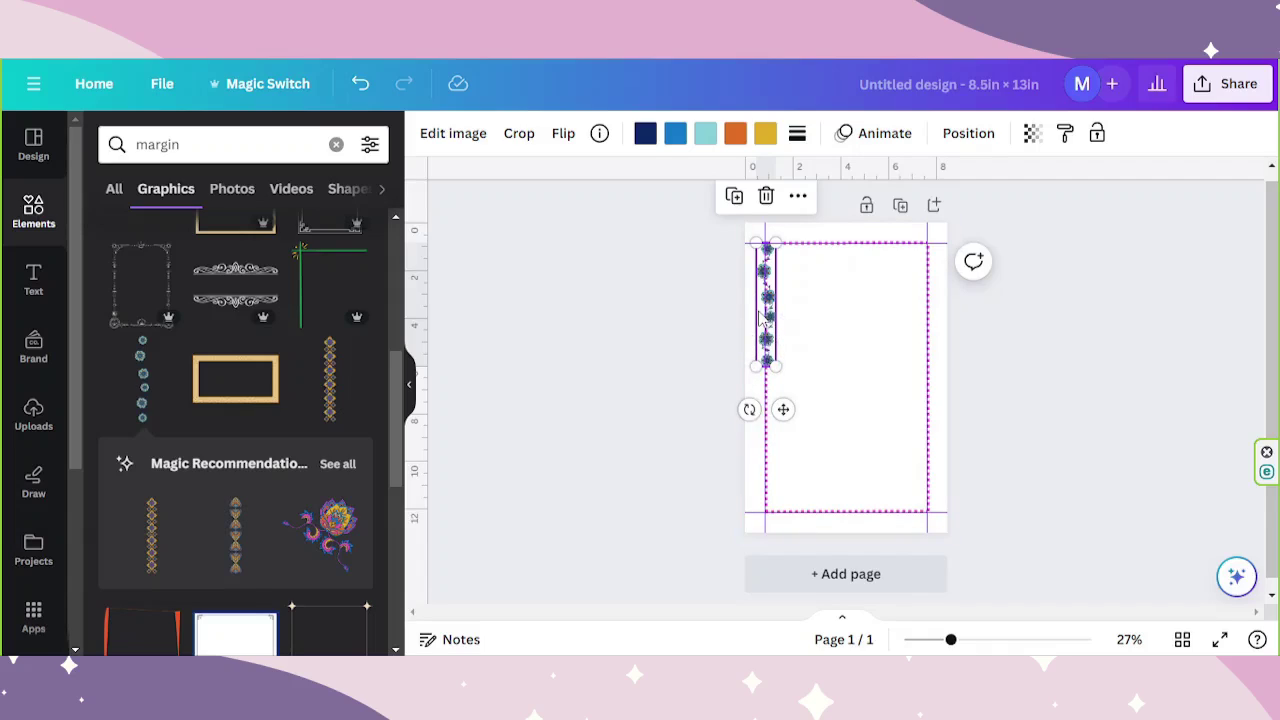
click(647, 135)
click(152, 303)
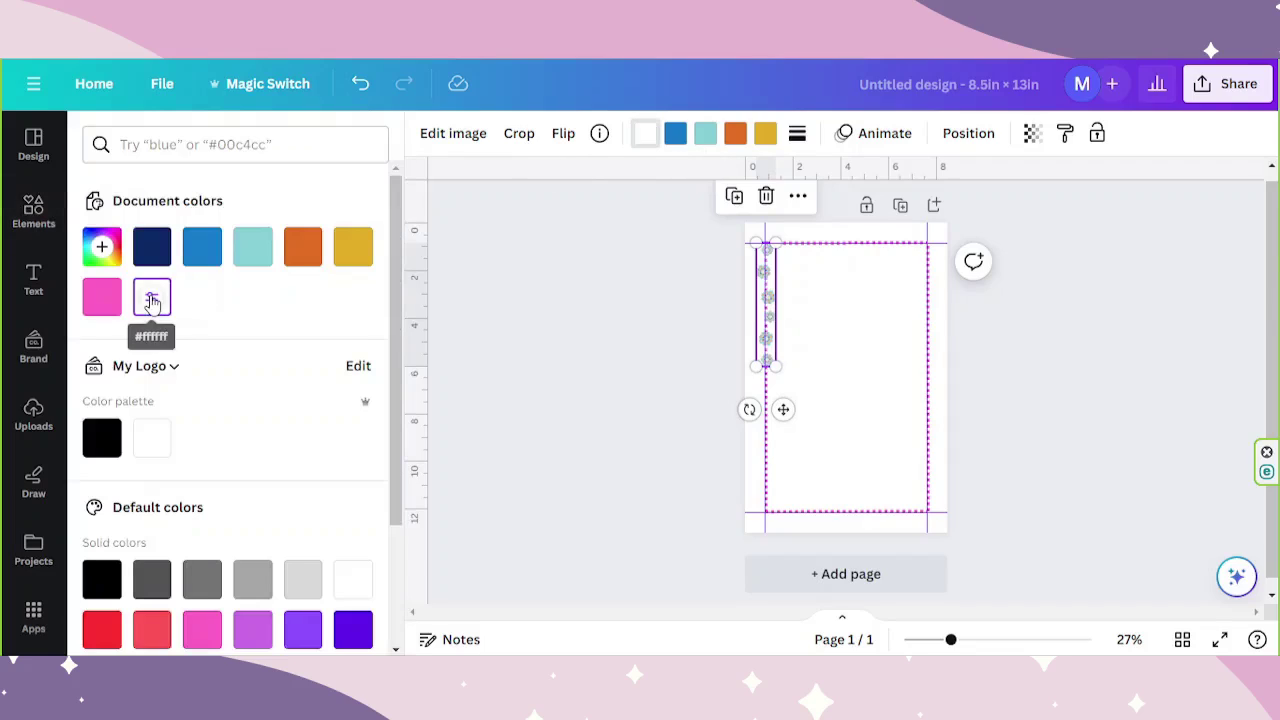
click(101, 247)
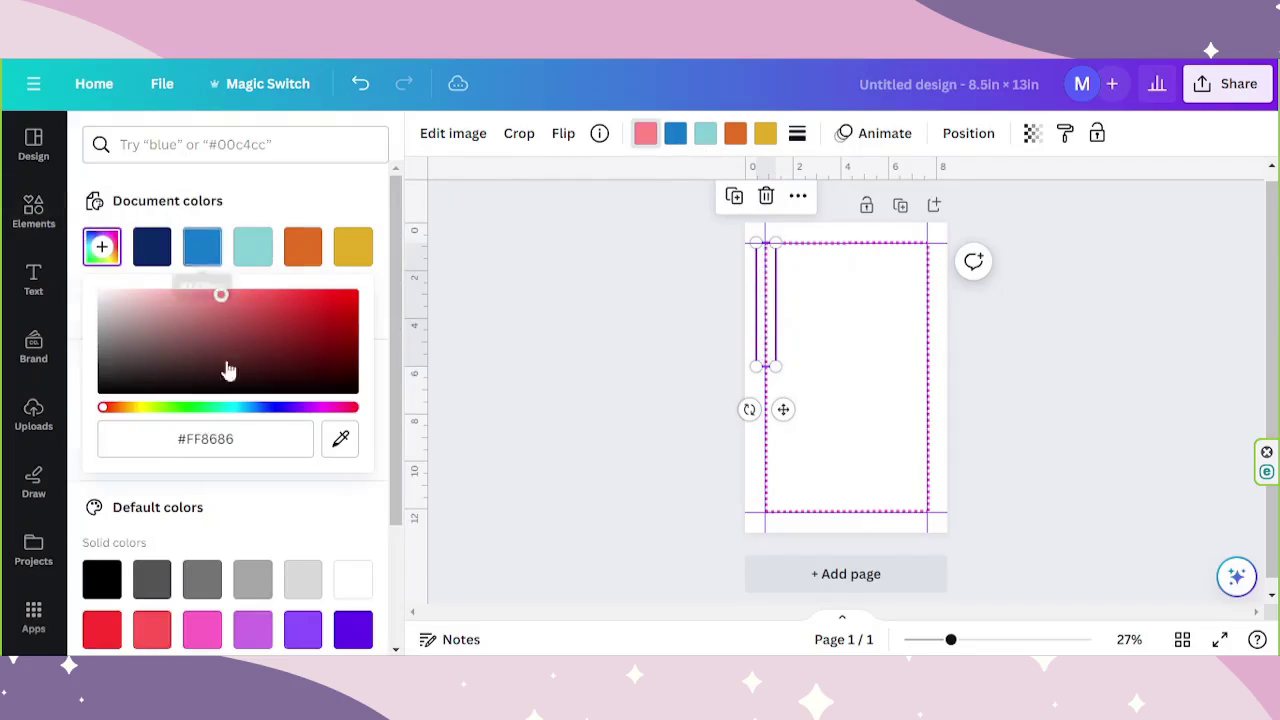
click(145, 407)
click(180, 343)
click(343, 265)
click(101, 247)
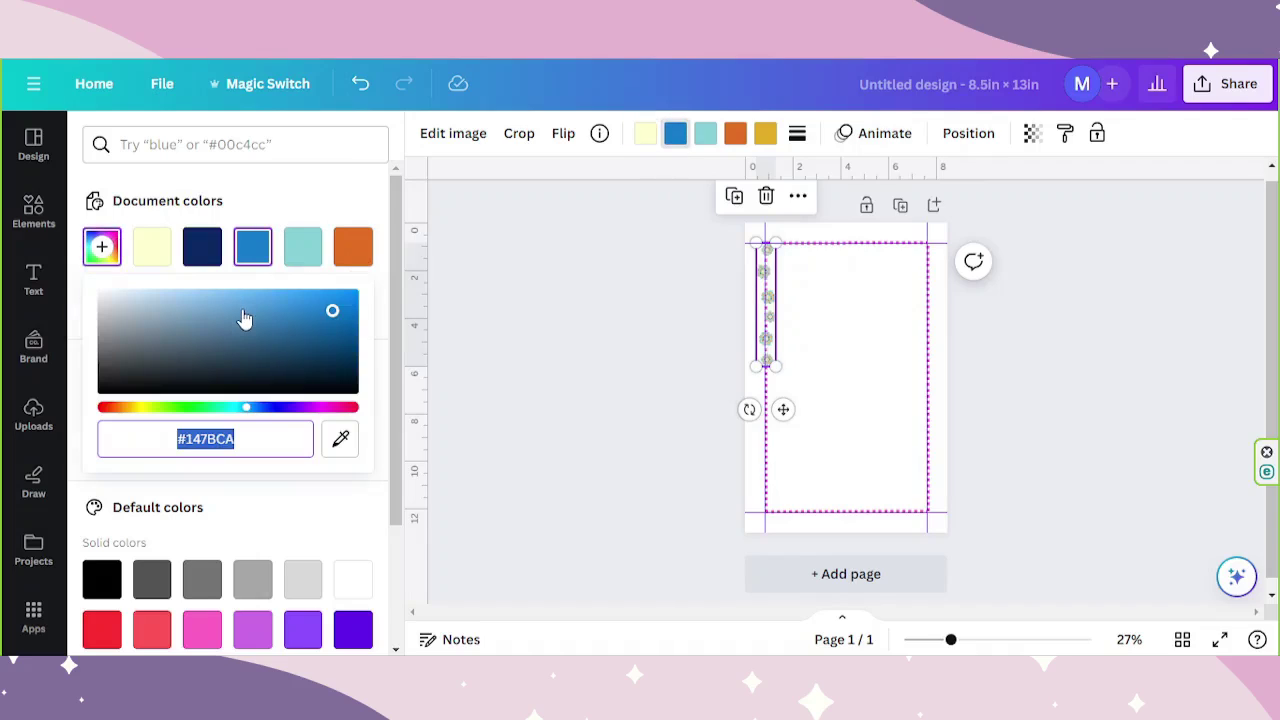
drag(287, 420, 355, 408)
click(705, 133)
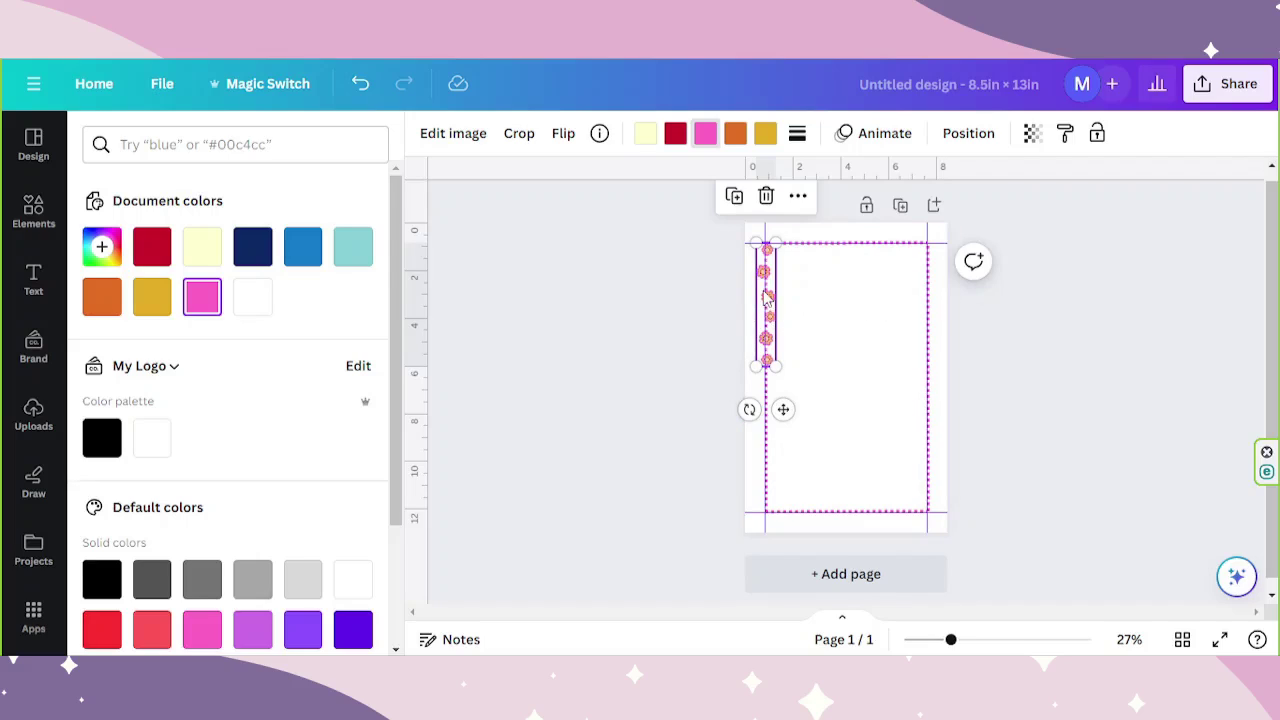
- Duplicate the flower strip and lay the copy flat along the bottom border
click(732, 205)
drag(783, 505, 872, 446)
drag(800, 442, 737, 497)
drag(810, 512, 843, 514)
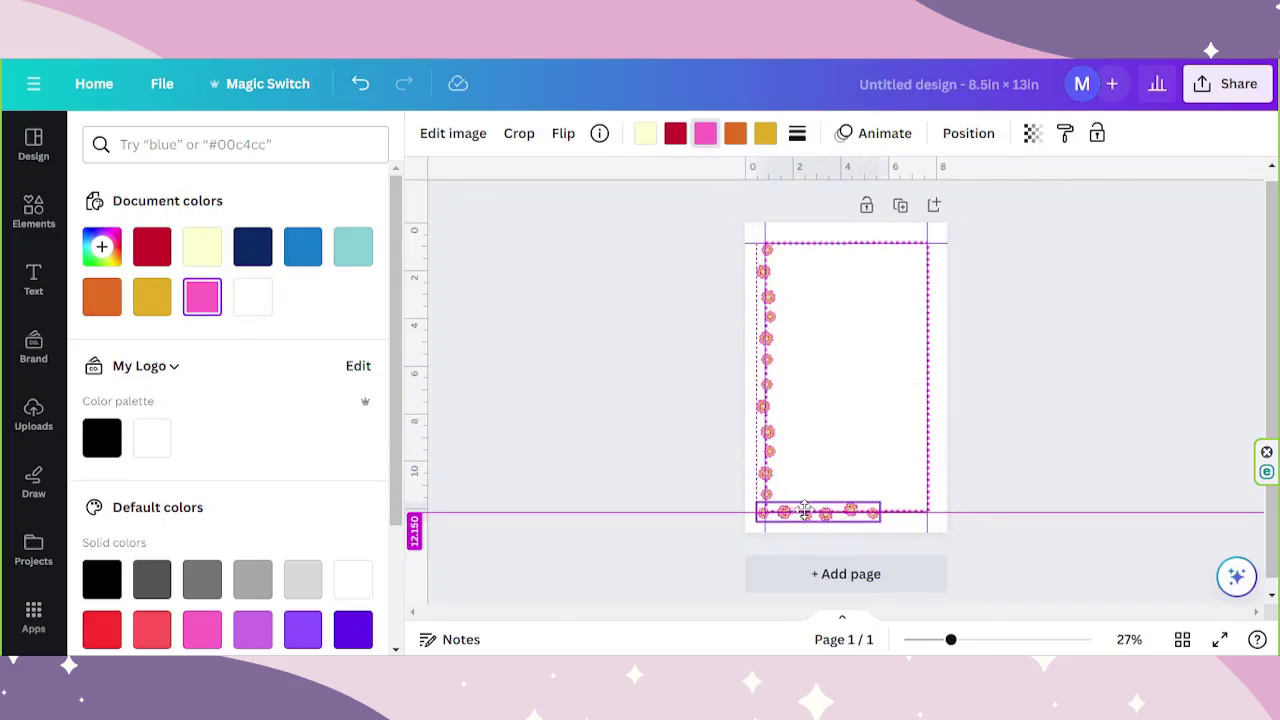
- Duplicate the bottom strip and place the copy further right along the bottom border
drag(950, 639, 988, 641)
scroll(757, 434, down, 3)
drag(757, 480, 740, 478)
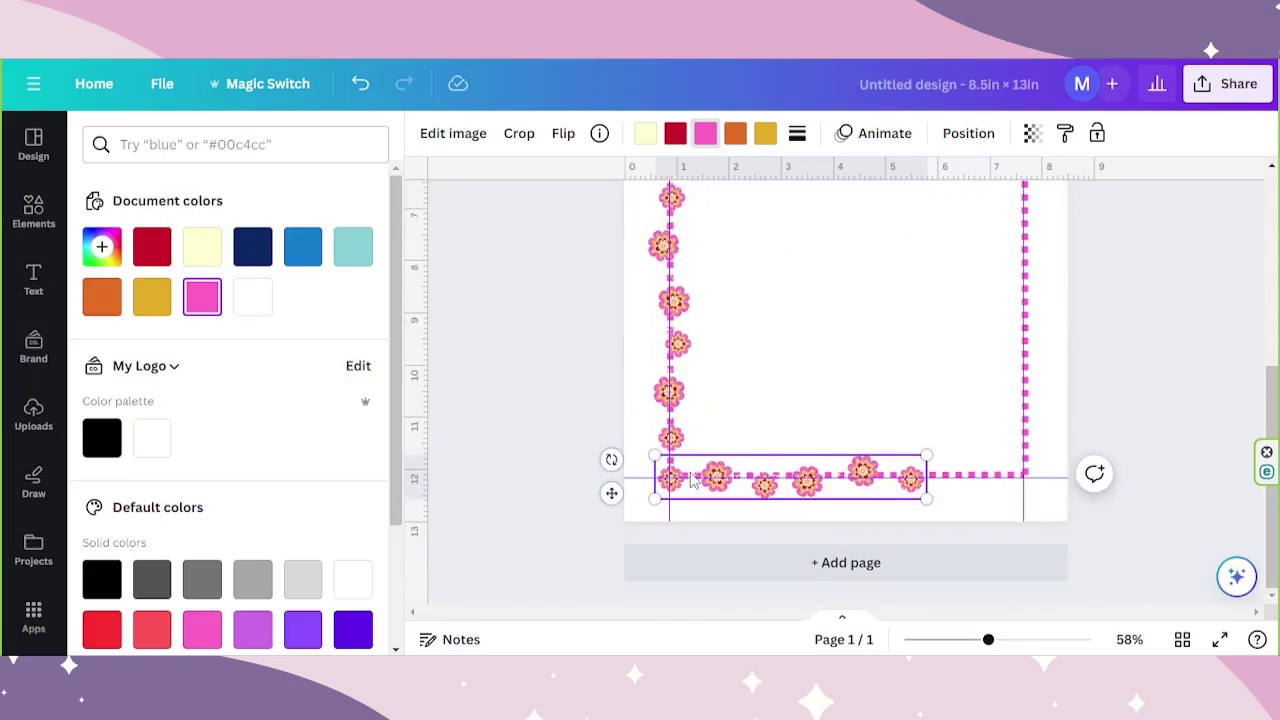
click(759, 408)
drag(967, 463, 774, 441)
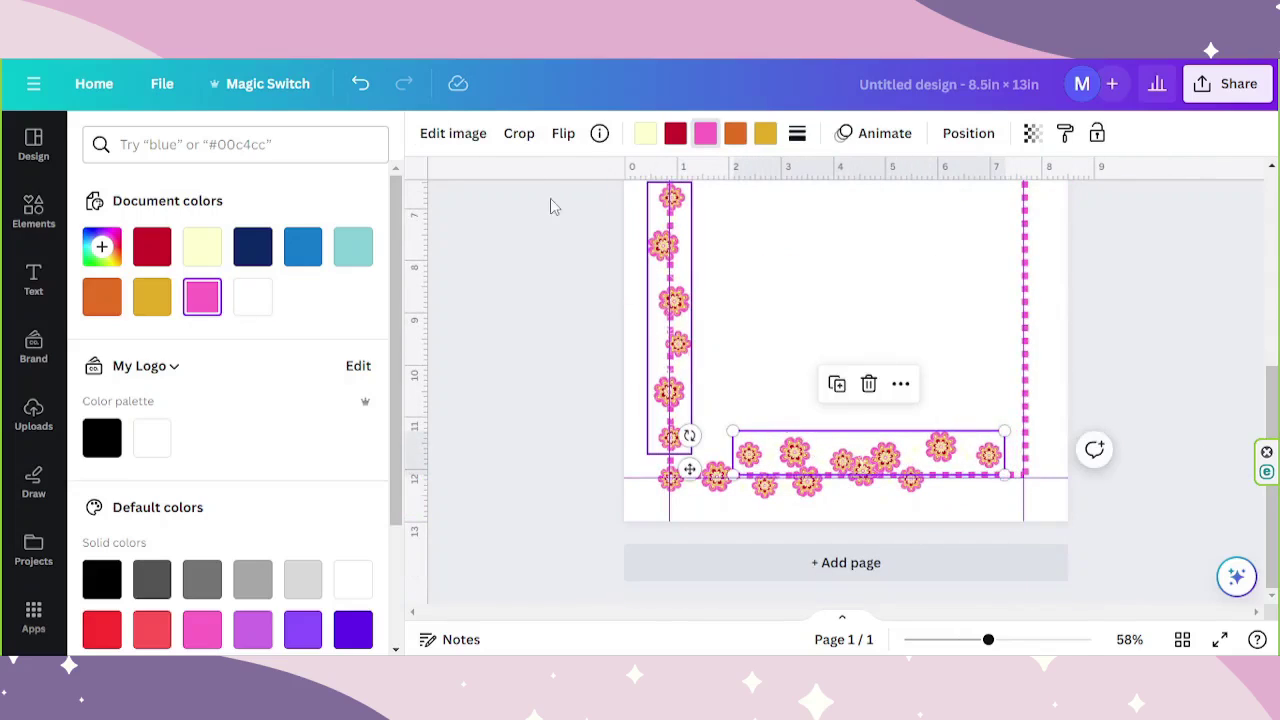